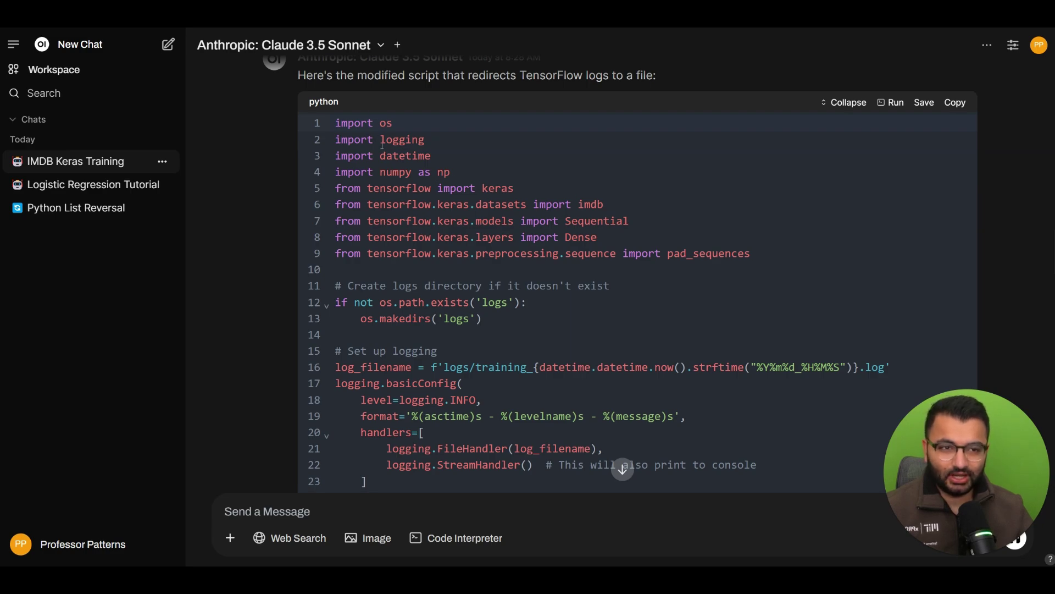
# - Review the TensorFlow logging script in the IMDB Keras Training chat, from the imports down to the plot-saving code
pyautogui.scroll(-3, 486, 145)
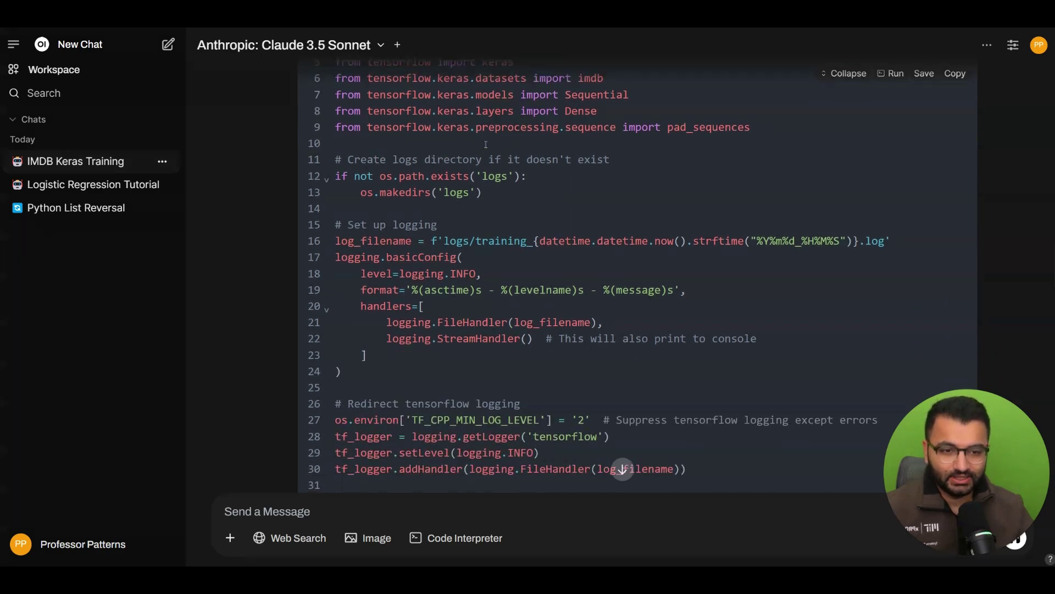
pyautogui.scroll(1, 446, 154)
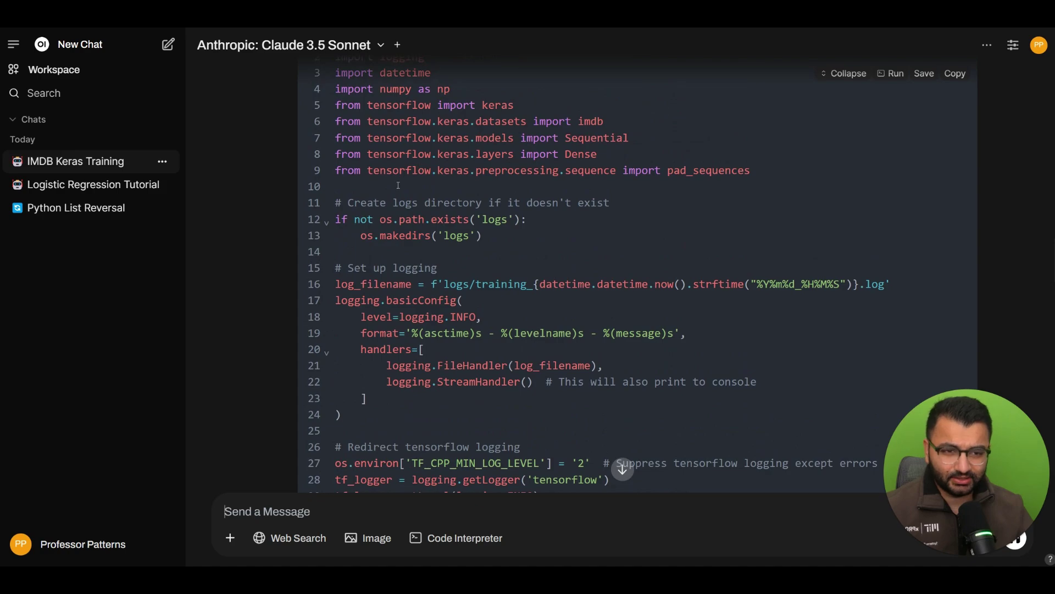
pyautogui.scroll(-2, 398, 186)
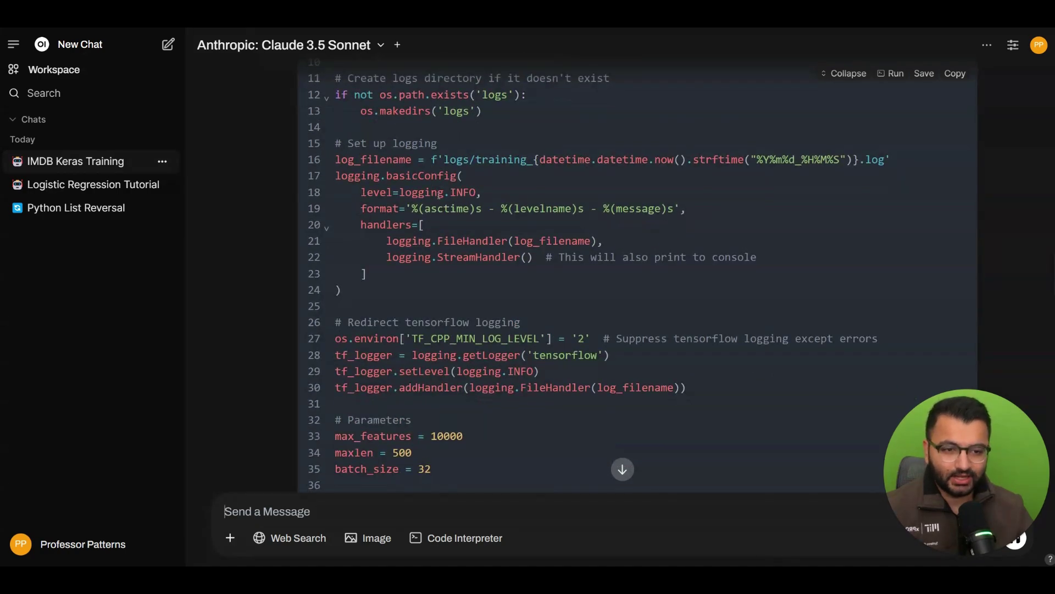
pyautogui.scroll(-5, 458, 189)
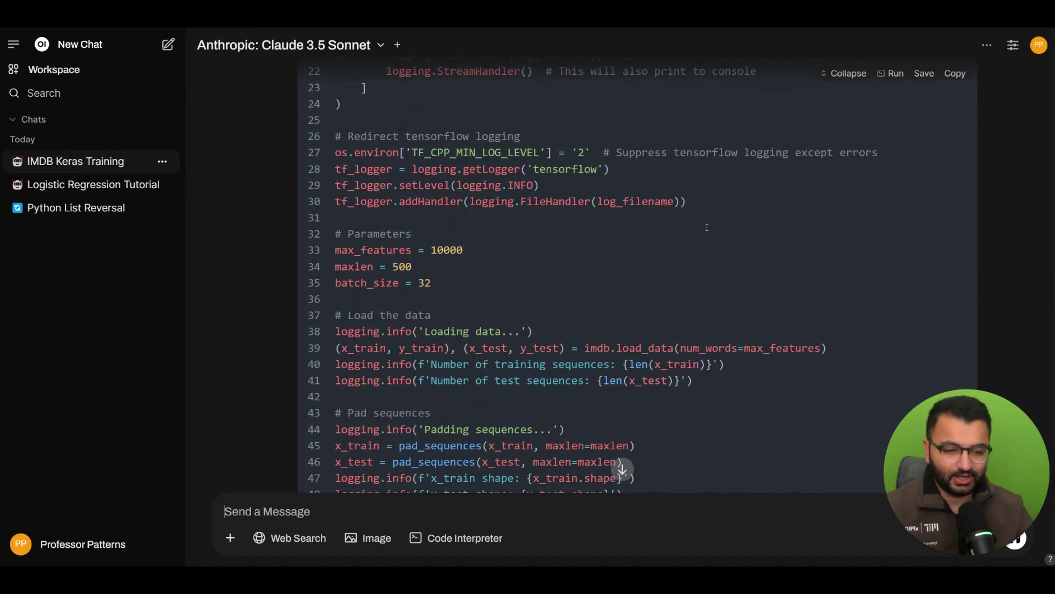
pyautogui.moveTo(586, 202); pyautogui.dragTo(671, 203)
pyautogui.scroll(-5, 418, 214)
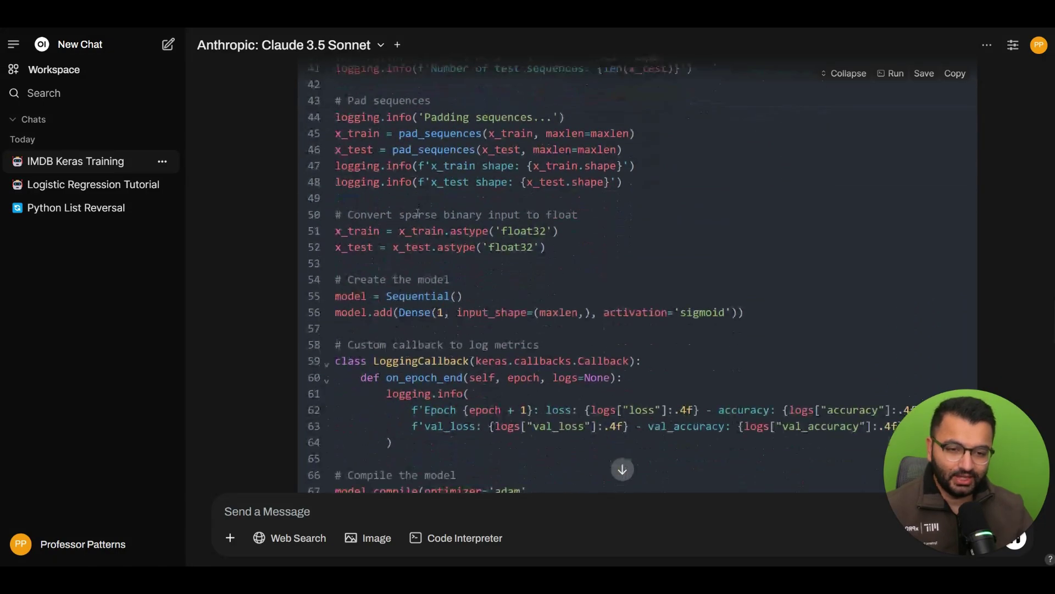
pyautogui.scroll(-20, 555, 213)
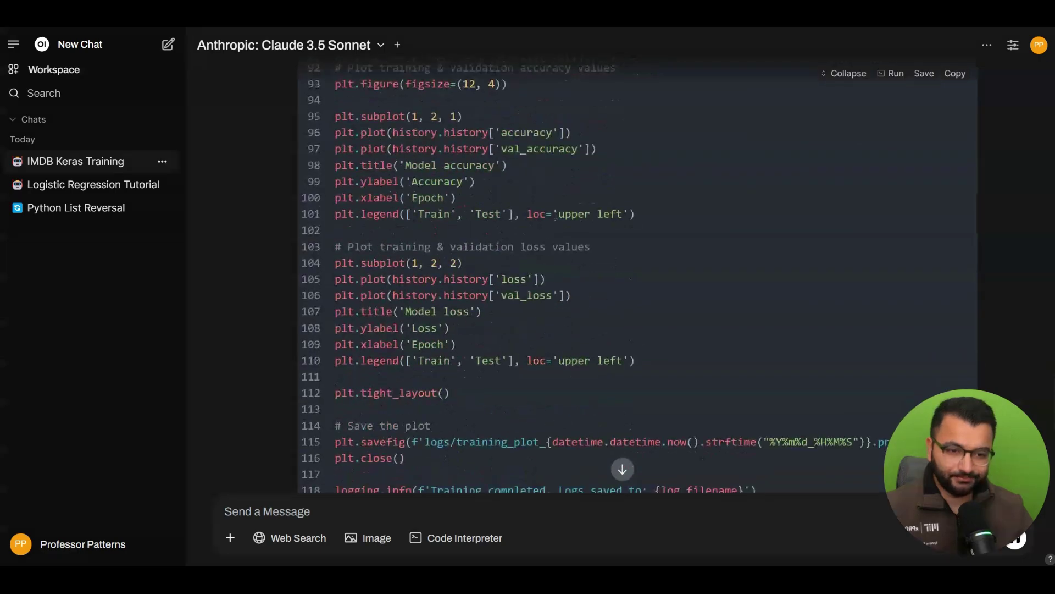
pyautogui.scroll(8, 682, 195)
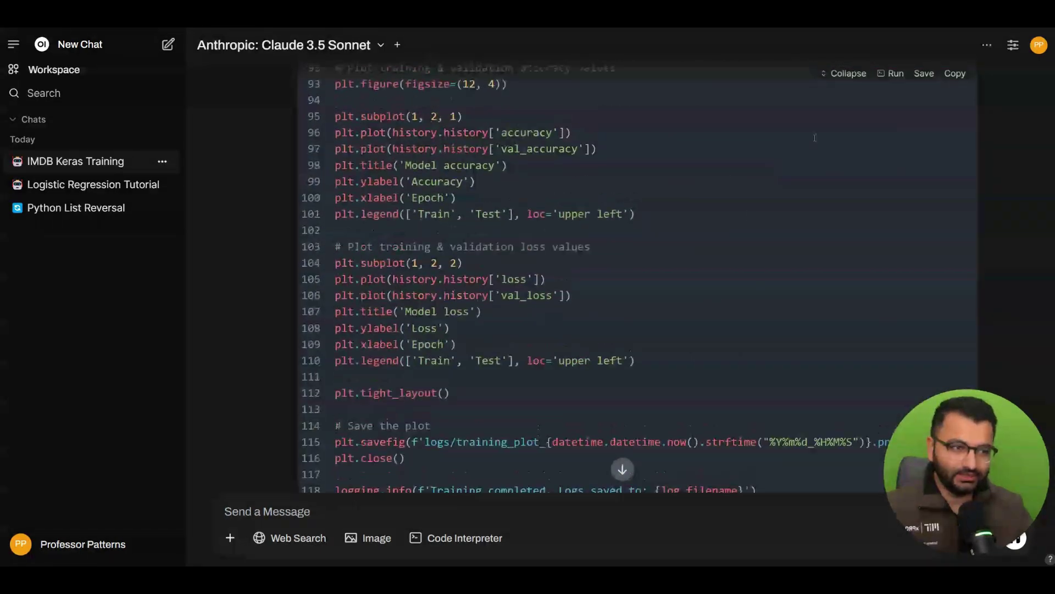
# - Run the Python training script in the IMDB Keras Training chat and go to its output below the code
pyautogui.click(893, 74)
pyautogui.moveTo(897, 124); pyautogui.dragTo(301, 121)
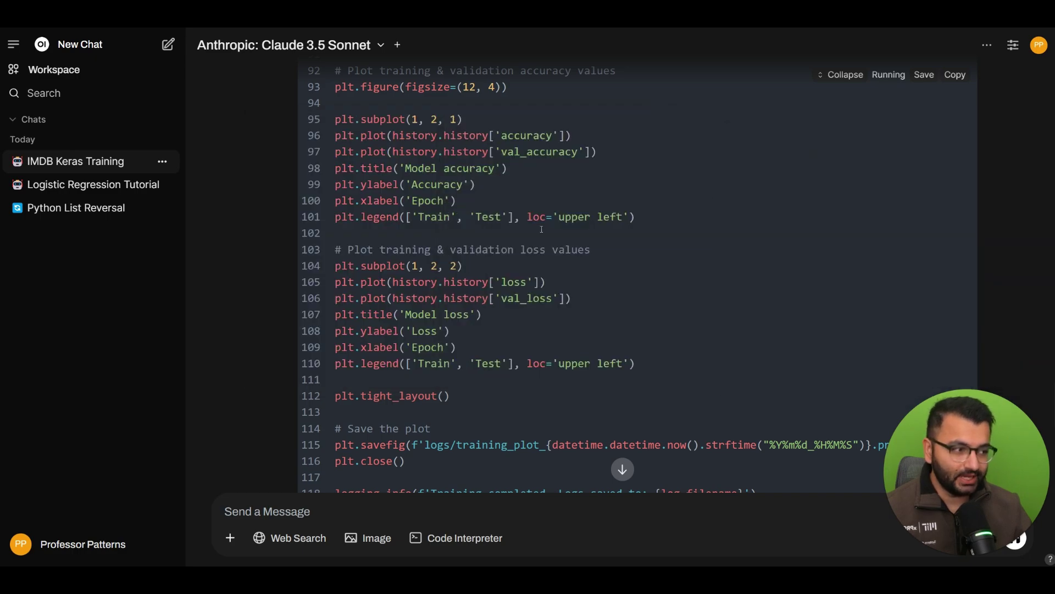
pyautogui.scroll(-8, 542, 229)
pyautogui.scroll(5, 541, 229)
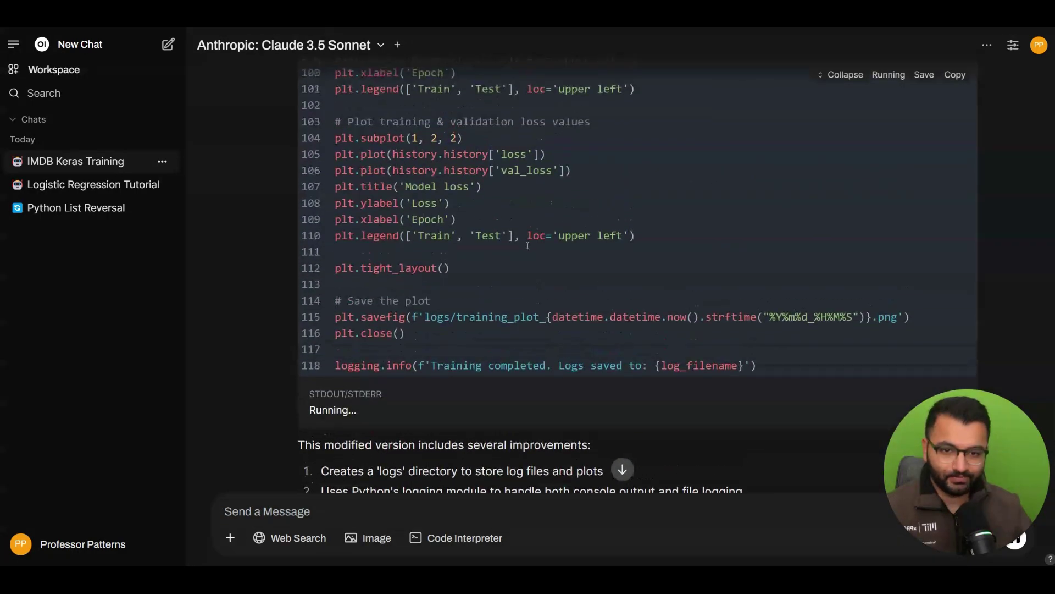
pyautogui.scroll(-4, 541, 229)
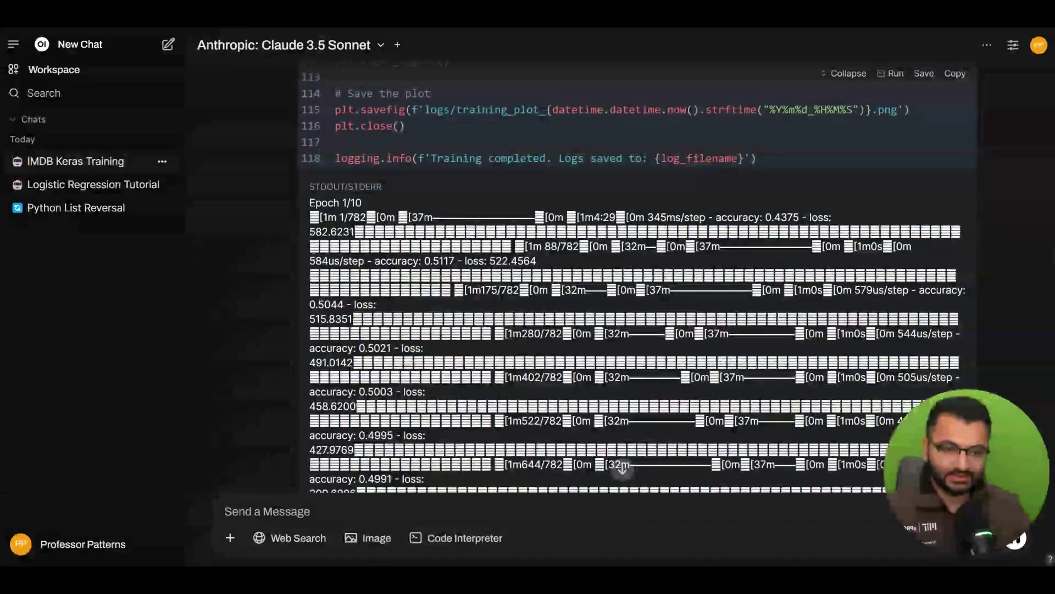
# - Examine the epoch-by-epoch training output under the script, starting at Epoch 1/10
pyautogui.moveTo(311, 202); pyautogui.dragTo(493, 271)
pyautogui.click(493, 272)
pyautogui.scroll(-15, 637, 275)
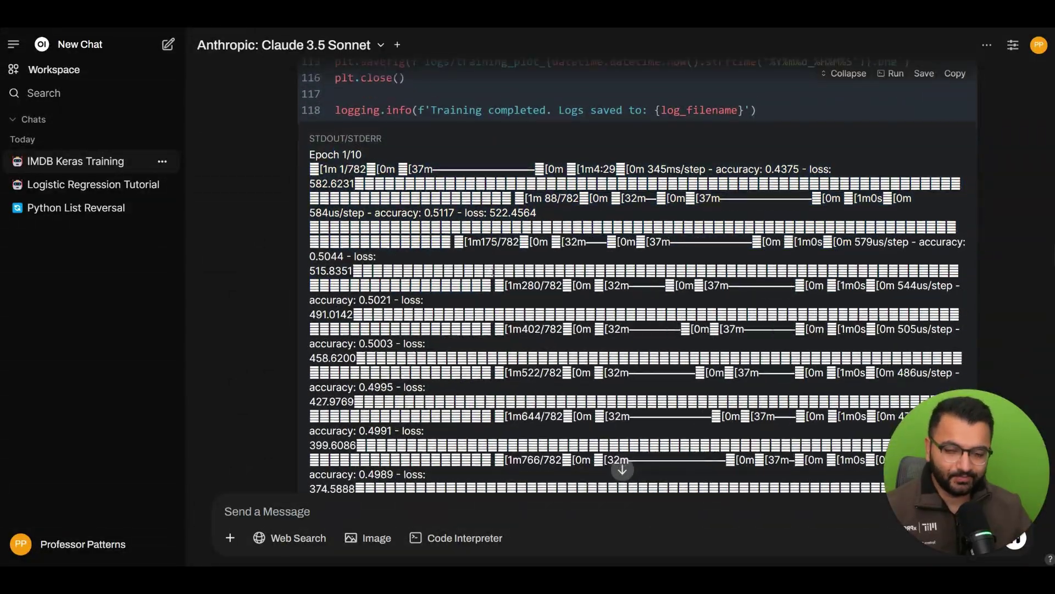
pyautogui.scroll(-15, 488, 269)
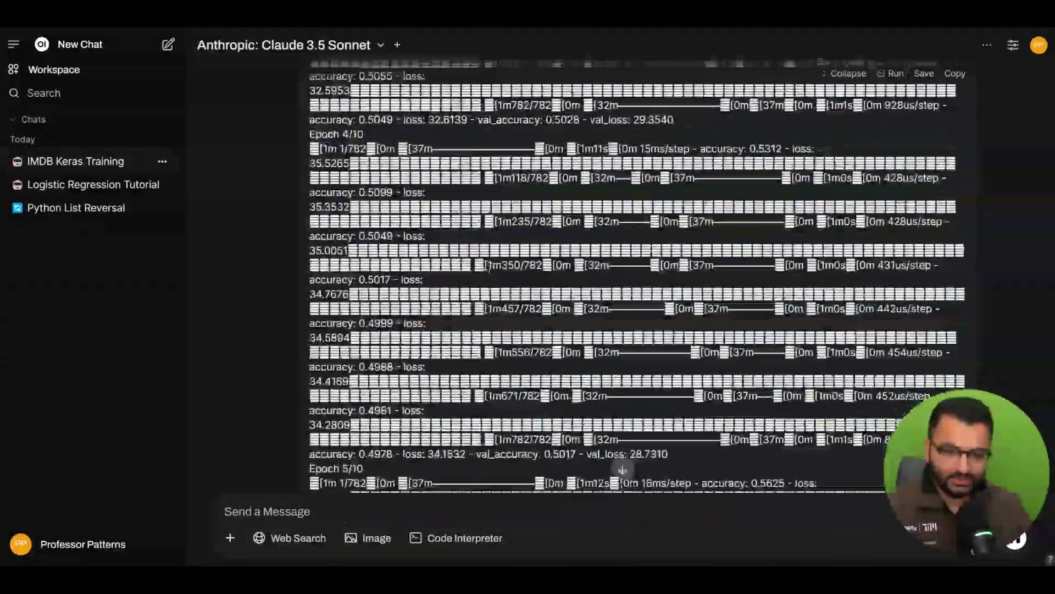
pyautogui.scroll(-5, 488, 270)
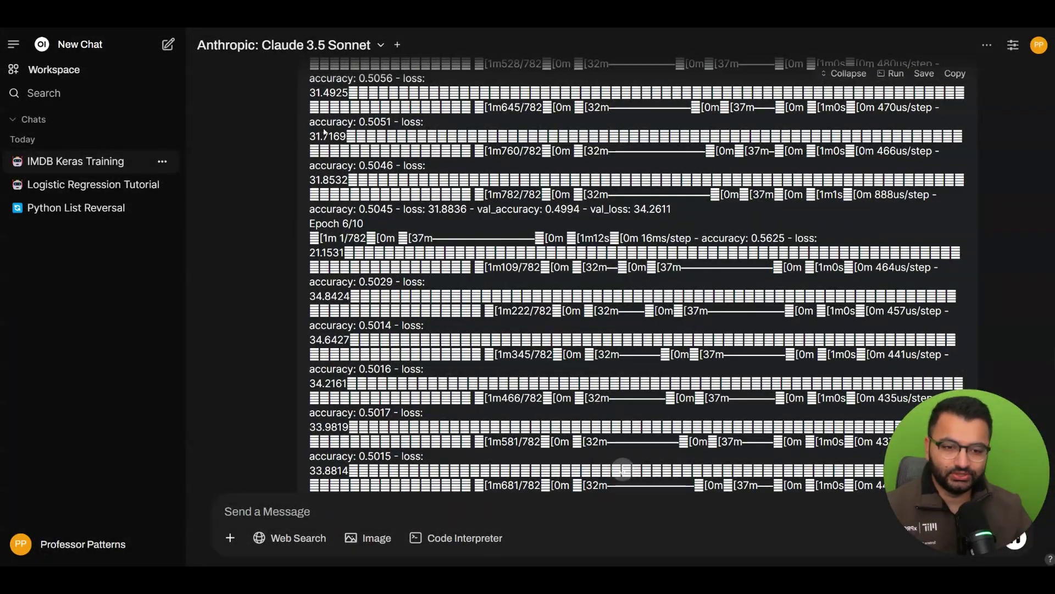
pyautogui.scroll(-5, 325, 133)
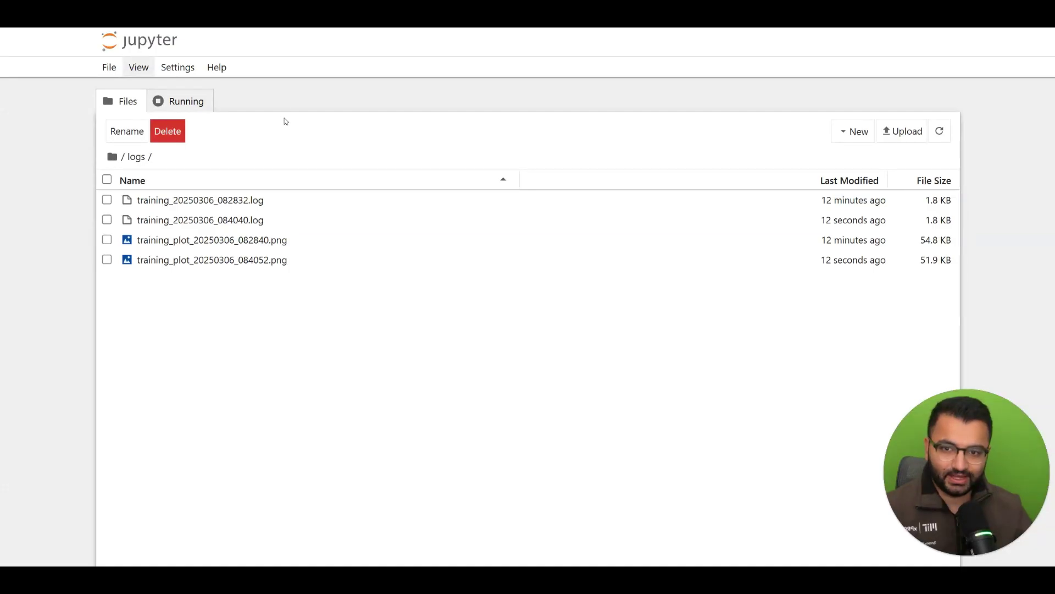
# - Switch to Jupyter and examine training_20250306_082832.log in the logs folder, highlighting the ten epoch lines and the test accuracy
pyautogui.moveTo(187, 199)
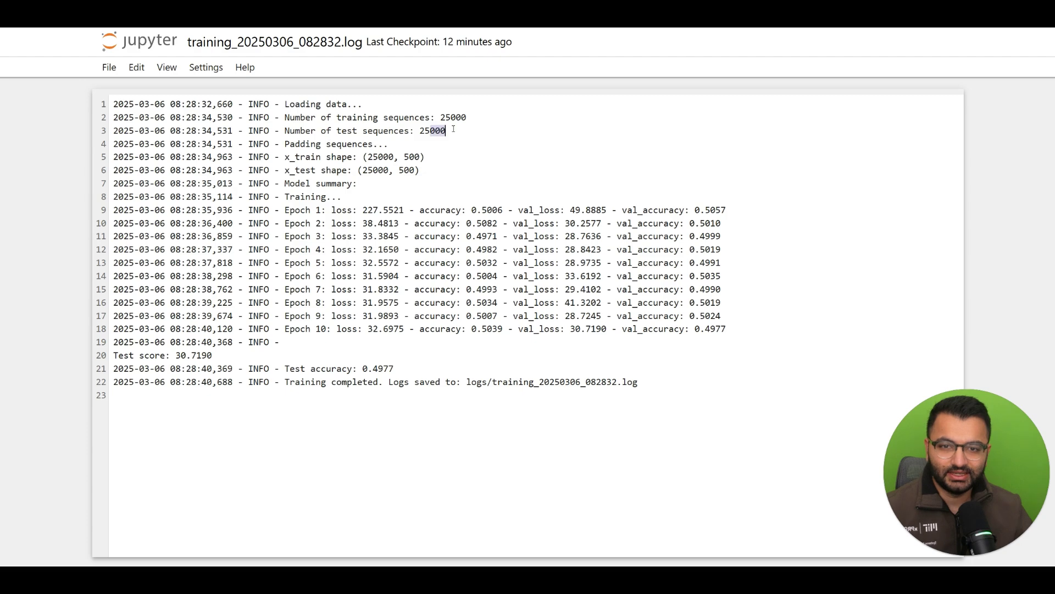
pyautogui.click(463, 129)
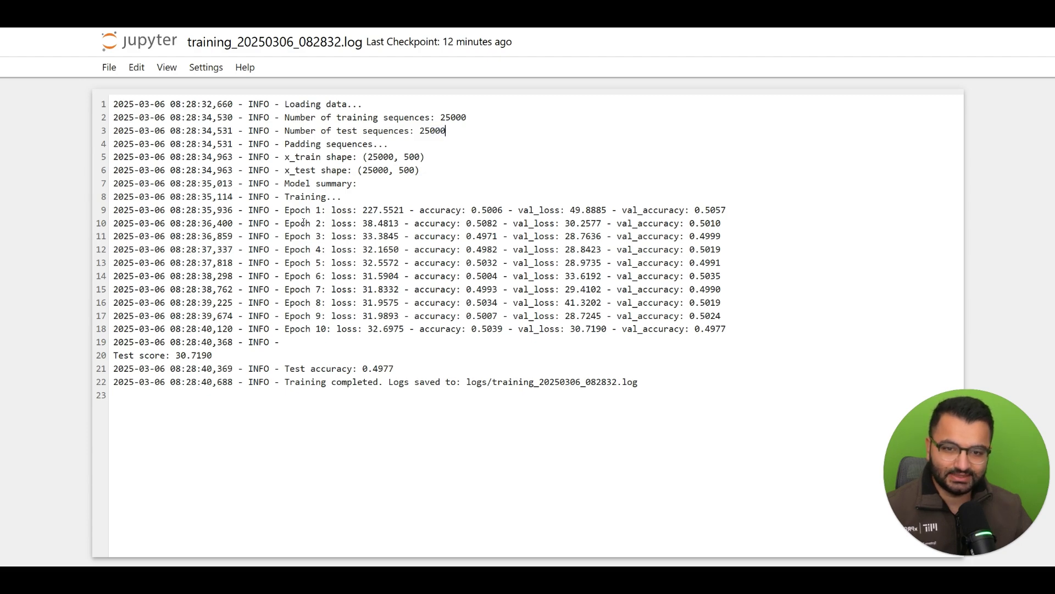
pyautogui.moveTo(286, 211); pyautogui.dragTo(726, 329)
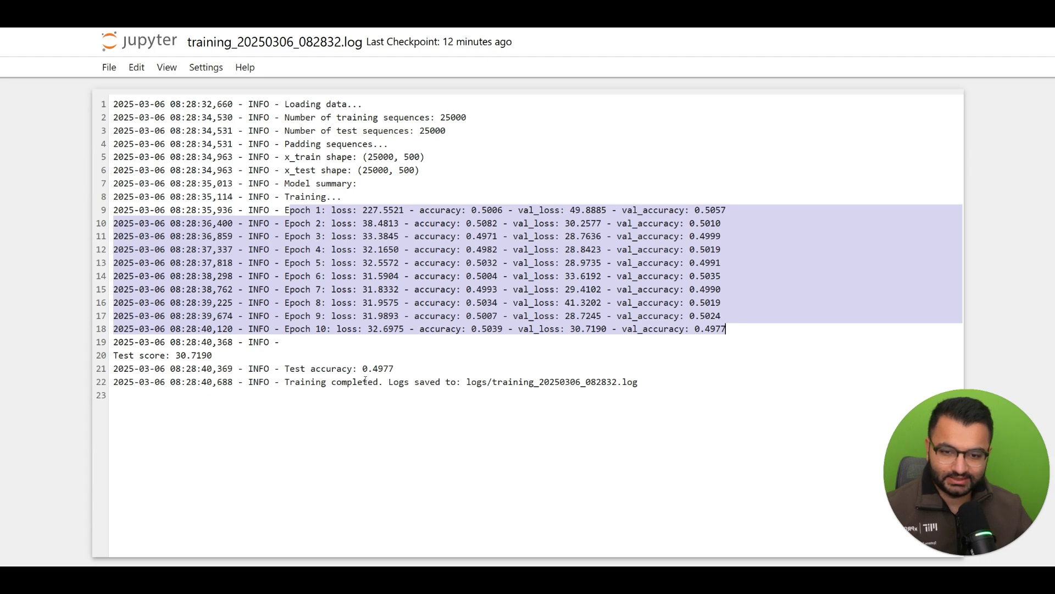
pyautogui.moveTo(366, 369); pyautogui.dragTo(413, 369)
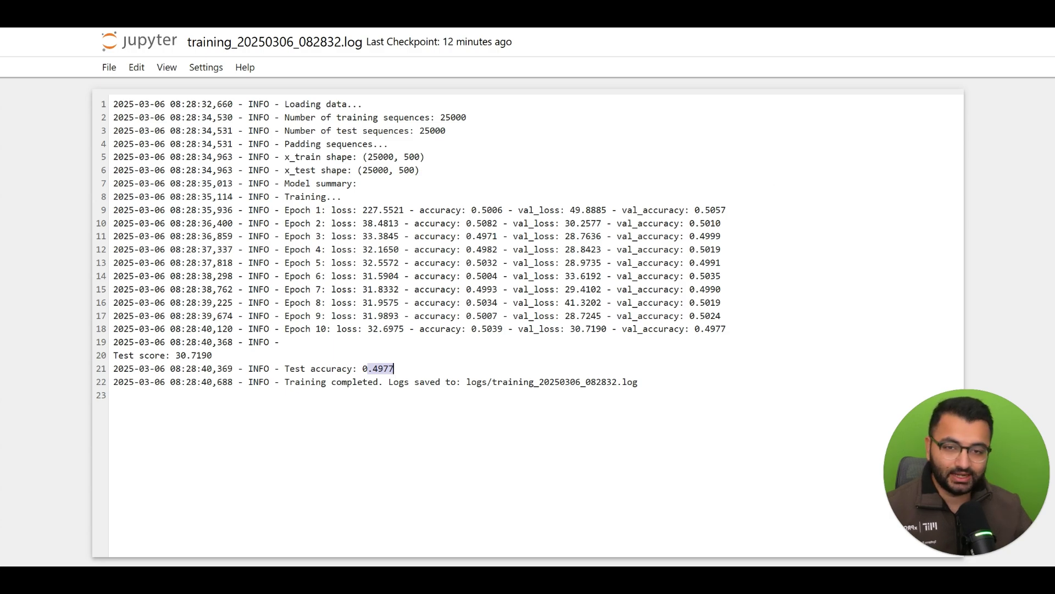
# - Check the Jupyter server's kernel messages in the terminal window and return to the Open WebUI chat
pyautogui.hotkey('alt', 'Tab')
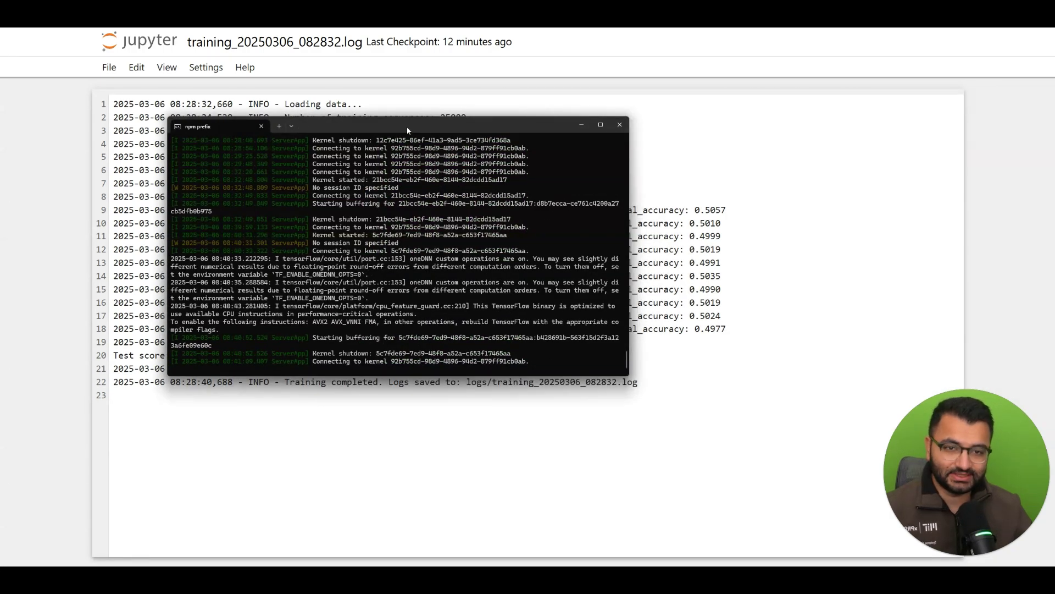
pyautogui.moveTo(408, 130); pyautogui.dragTo(1054, 135)
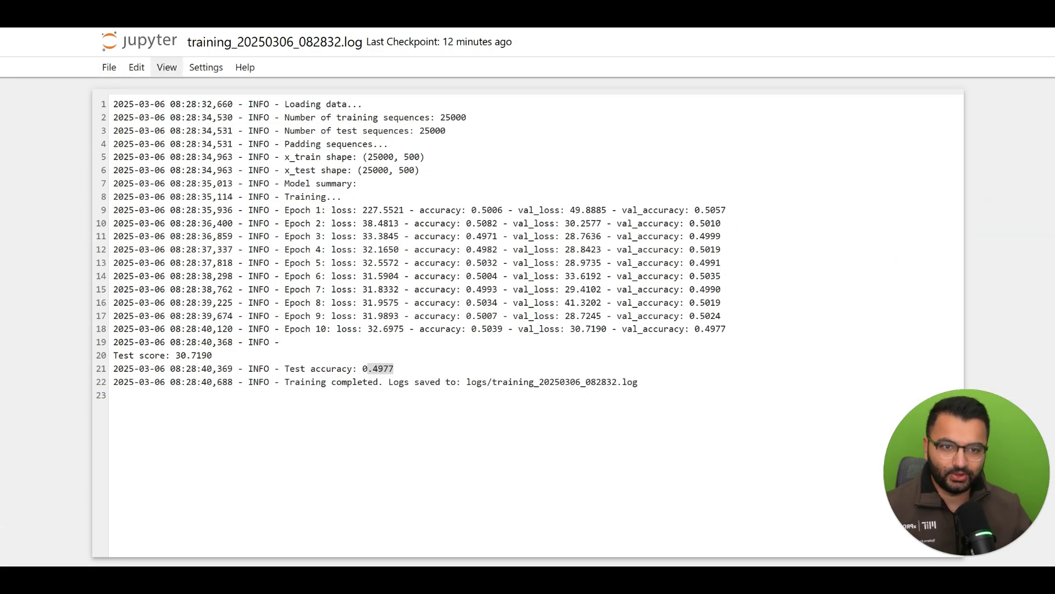
pyautogui.hotkey('alt', 'Tab')
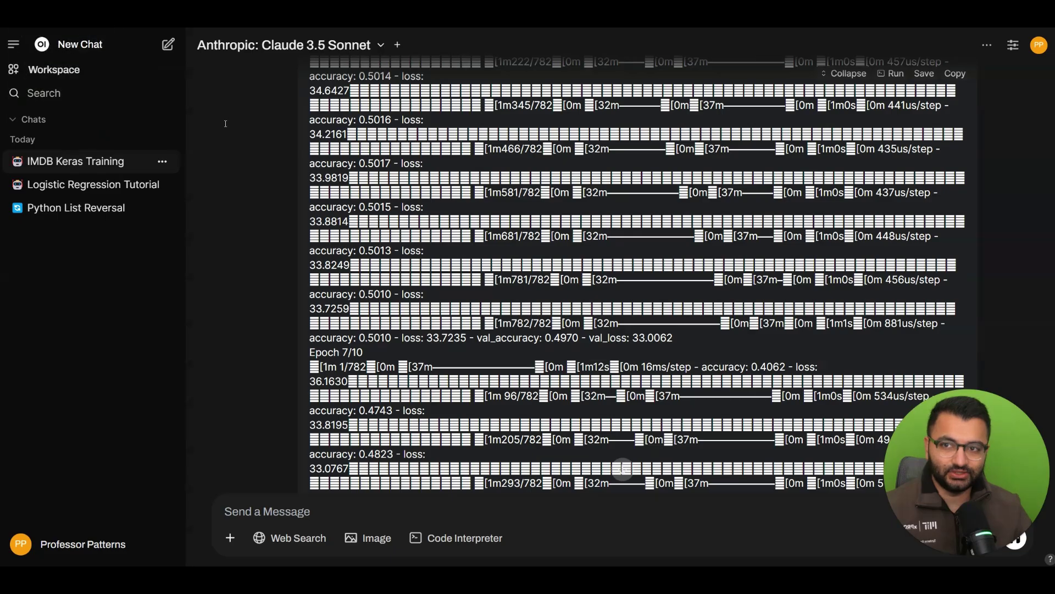
# - Open the Python List Reversal chat and look over its three list-reversal methods
pyautogui.click(82, 208)
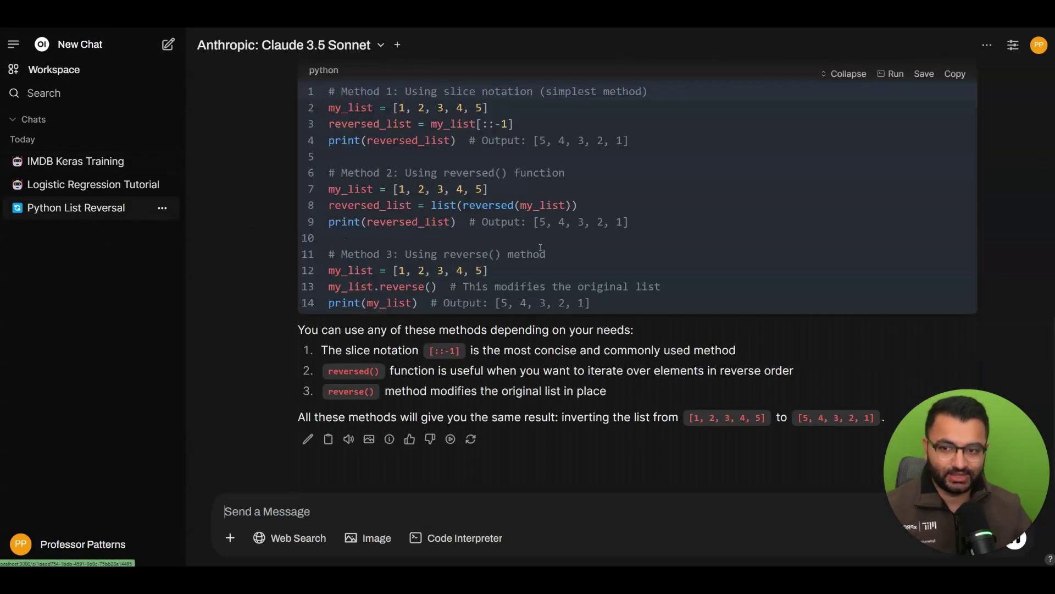
pyautogui.scroll(5, 821, 270)
pyautogui.scroll(-2, 862, 254)
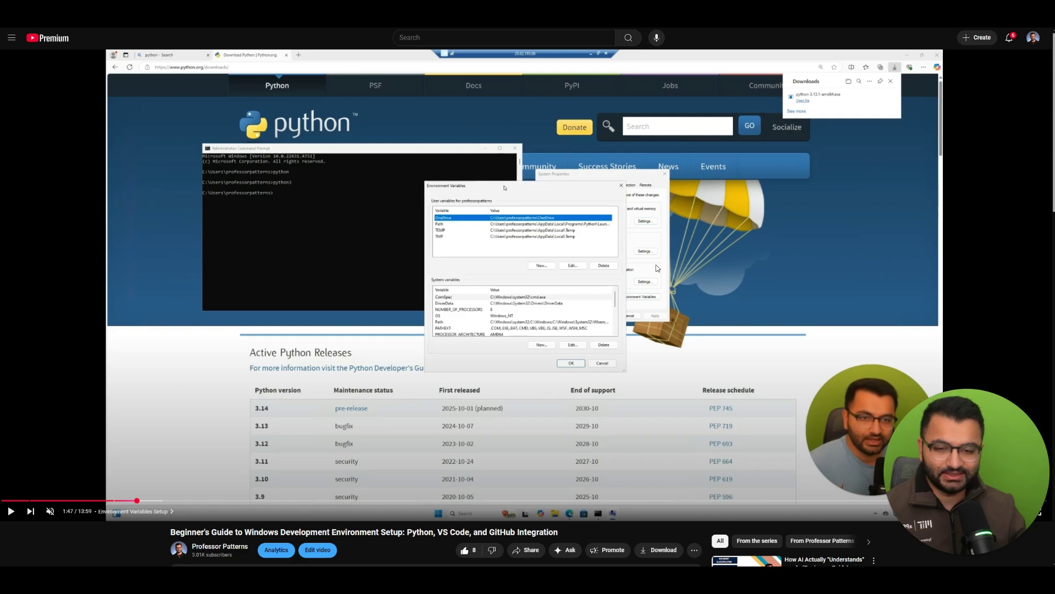
# - Switch to the YouTube video on Windows development environment setup and highlight part of its title
pyautogui.moveTo(252, 532); pyautogui.dragTo(402, 531)
pyautogui.click(402, 531)
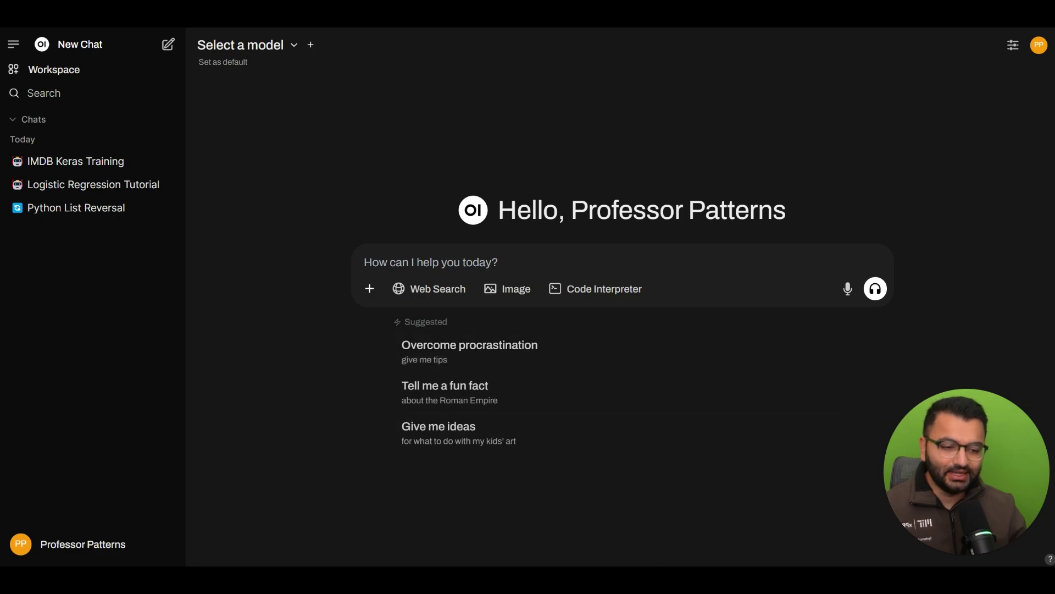
# - Bring a Command Prompt window over the Open WebUI page and start the Python interpreter with python
pyautogui.moveTo(657, 580)
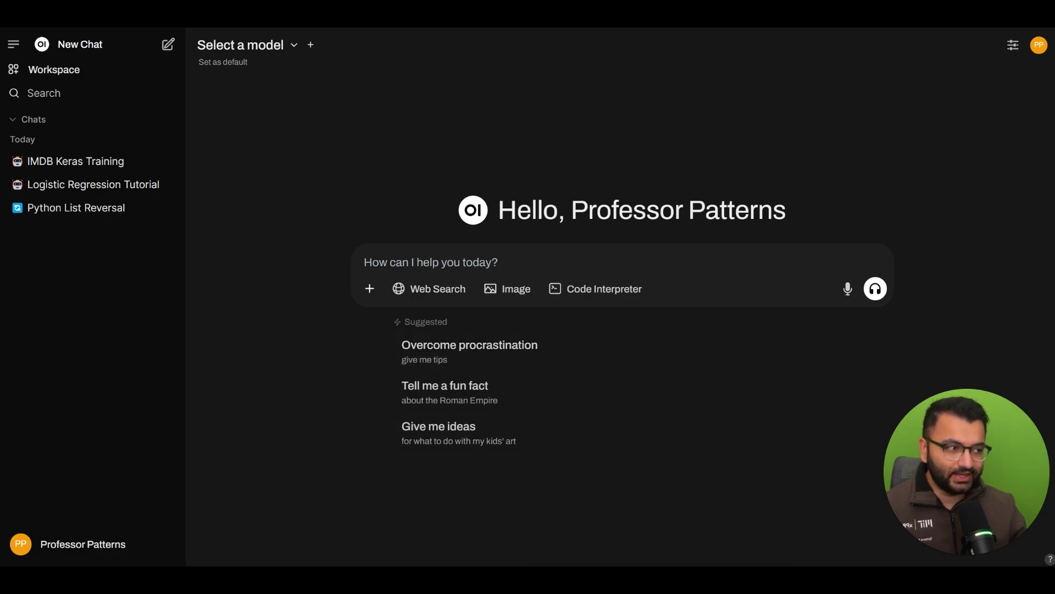
pyautogui.moveTo(1054, 165); pyautogui.dragTo(498, 165)
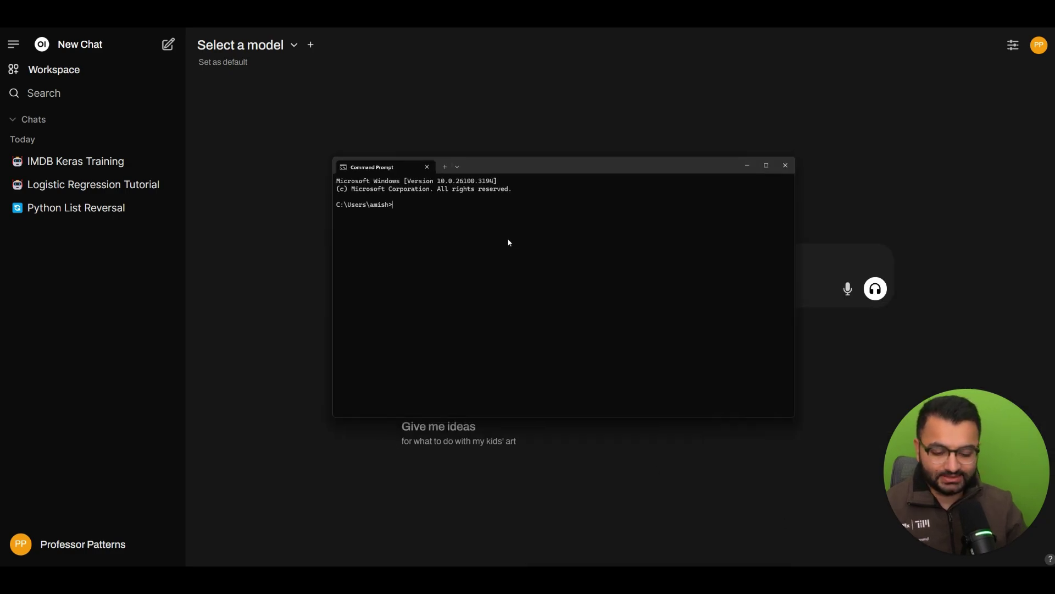
pyautogui.write('python')
pyautogui.press('Return')
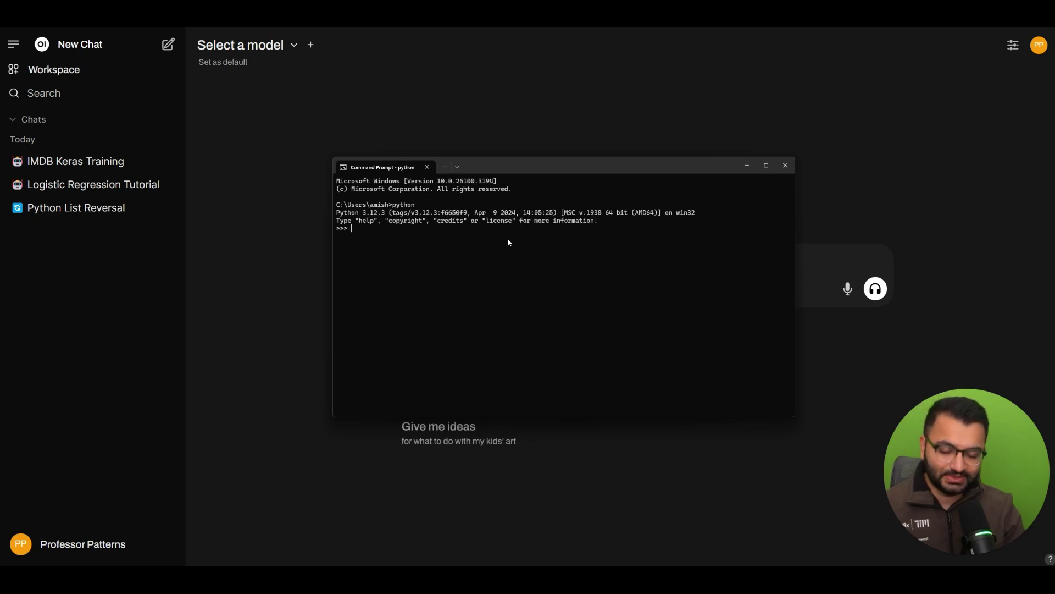
# - Leave the Python interpreter with exit() to return to the command prompt
pyautogui.hotkey('ctrl', 'c')
pyautogui.hotkey('ctrl', 'c')
pyautogui.hotkey('ctrl', 'd')
pyautogui.press('BackSpace')
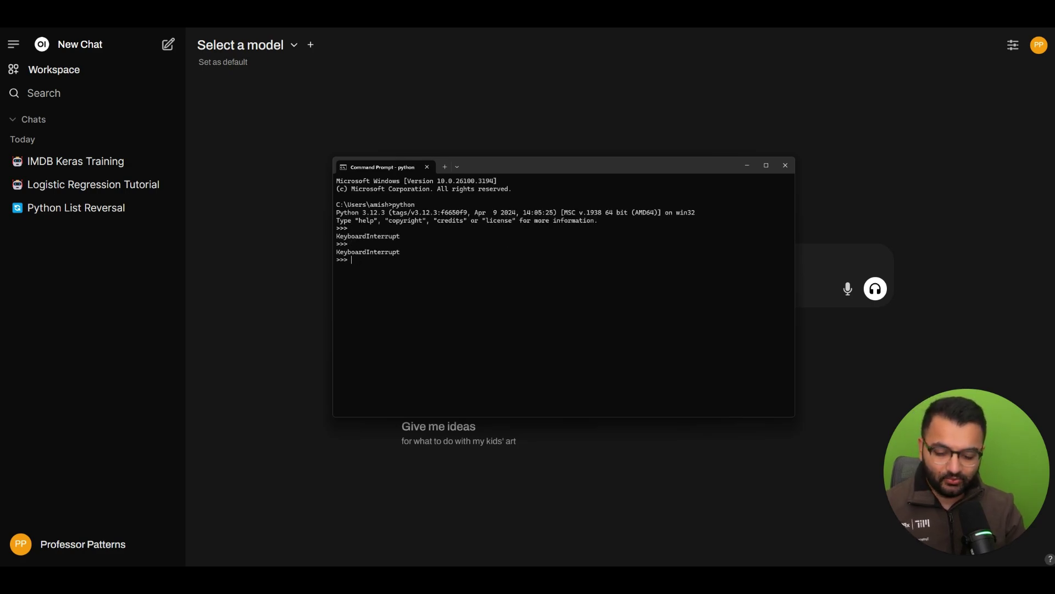
pyautogui.write('exit()')
pyautogui.press('Return')
# - Enter the command pip install jupyter at the prompt without running it, and clear the line
pyautogui.write('pip')
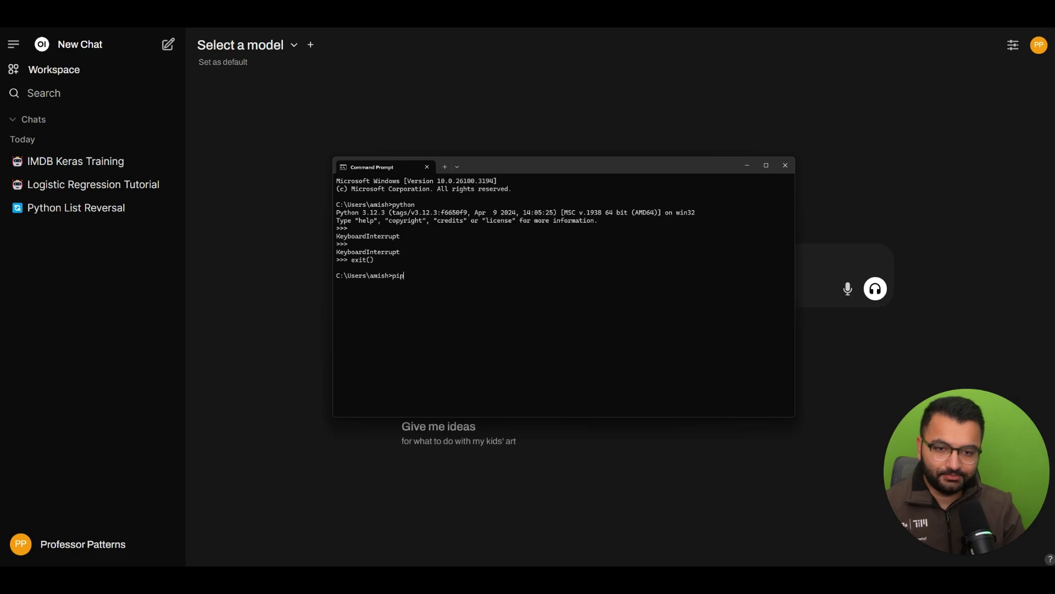
pyautogui.write(' install jupyter')
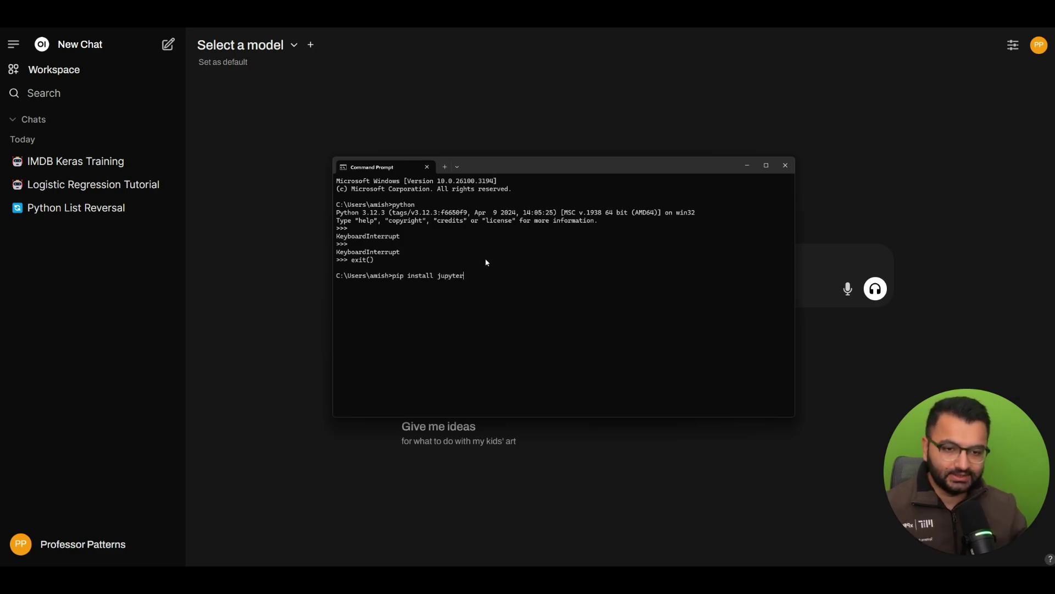
pyautogui.press('BackSpace')
pyautogui.press('BackSpace')
pyautogui.press('BackSpace')
pyautogui.press('BackSpace')
pyautogui.press('BackSpace')
pyautogui.press('BackSpace')
pyautogui.press('BackSpace')
pyautogui.press('BackSpace')
pyautogui.press('BackSpace')
pyautogui.press('BackSpace')
pyautogui.press('BackSpace')
pyautogui.press('BackSpace')
pyautogui.press('BackSpace')
pyautogui.press('BackSpace')
pyautogui.press('BackSpace')
pyautogui.press('BackSpace')
pyautogui.press('BackSpace')
pyautogui.press('BackSpace')
pyautogui.press('BackSpace')
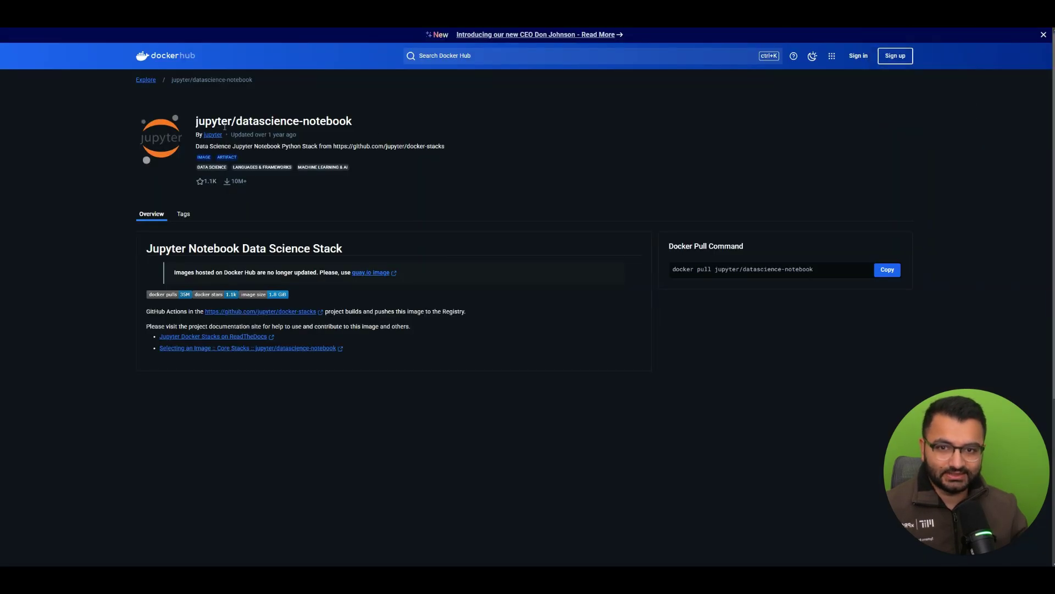
# - Look at the jupyter/datascience-notebook image page on Docker Hub, highlighting part of the image name
pyautogui.moveTo(221, 123); pyautogui.dragTo(260, 122)
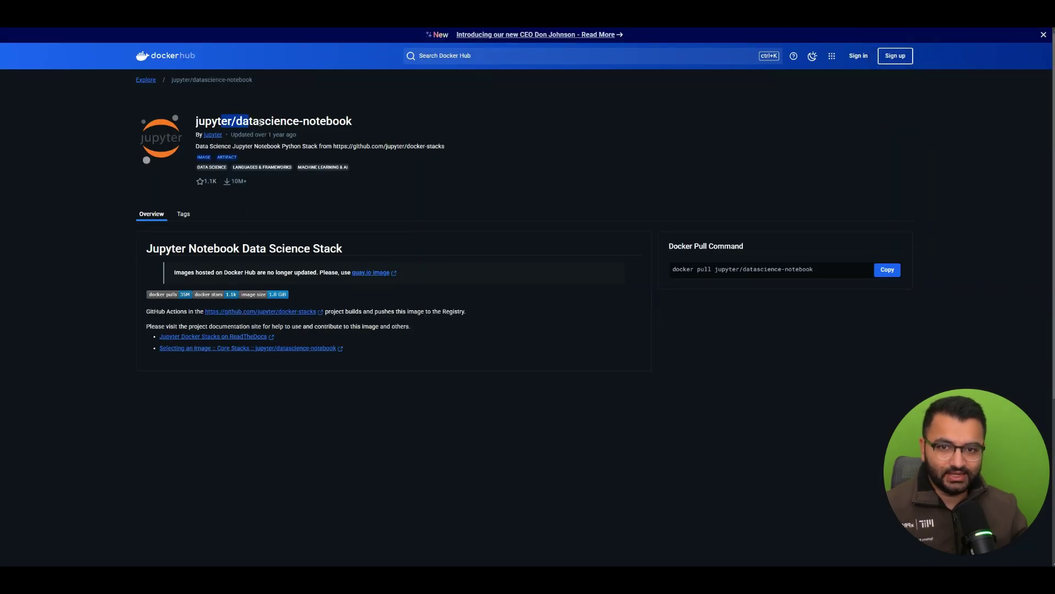
pyautogui.click(659, 235)
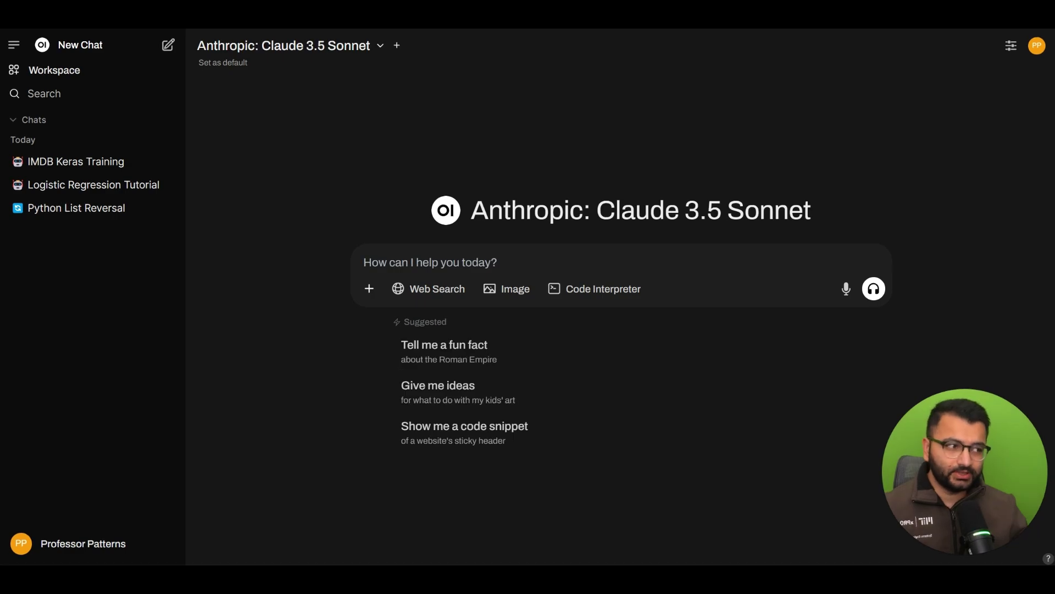
# - Bring a Command Prompt window over the Open WebUI page and start the server with jupyter notebook
pyautogui.moveTo(1054, 204); pyautogui.dragTo(447, 181)
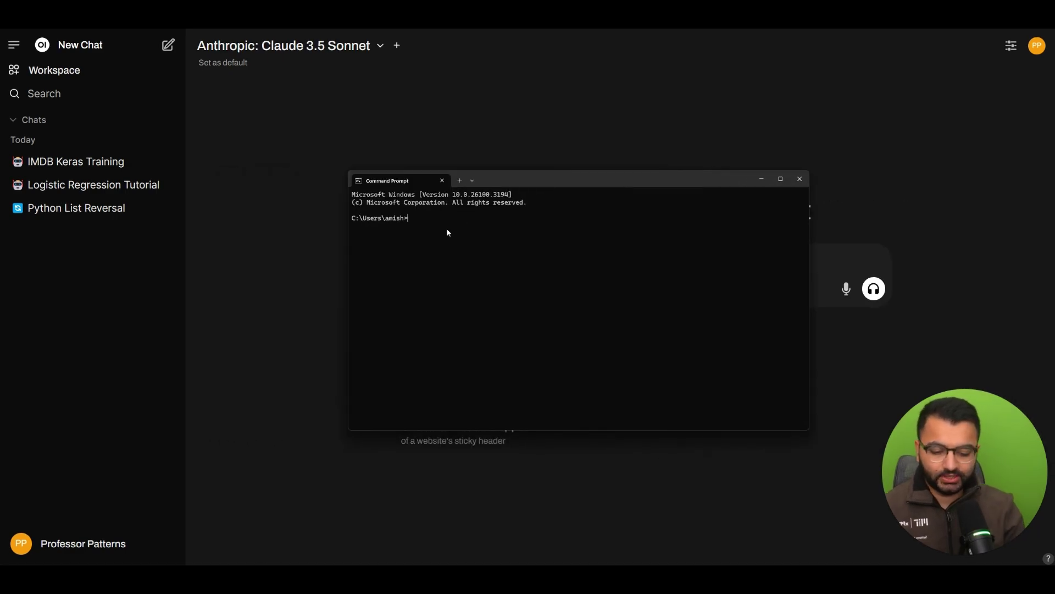
pyautogui.write('jupyter notebook')
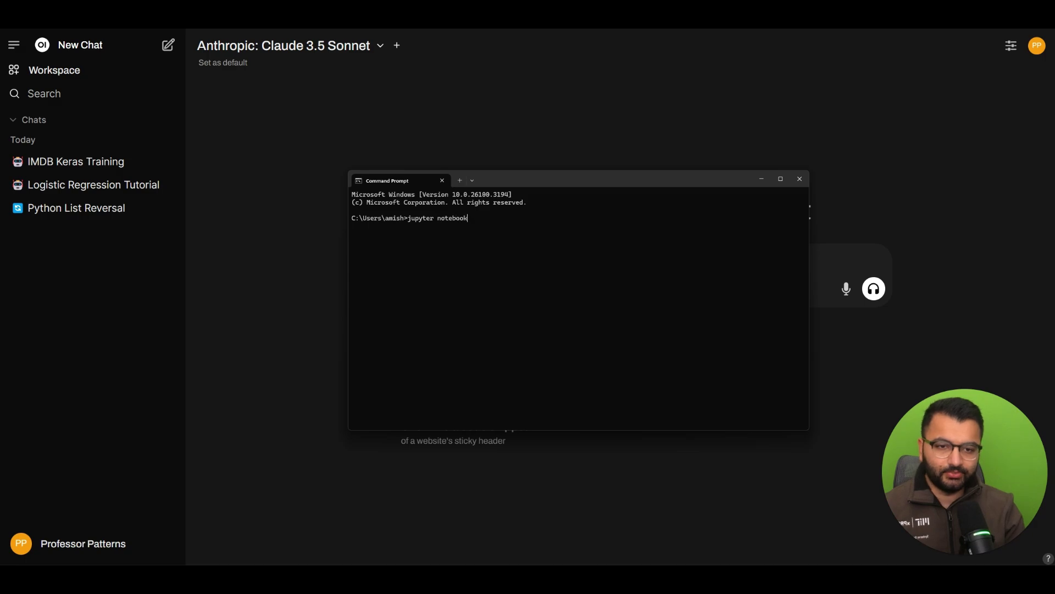
pyautogui.press('Return')
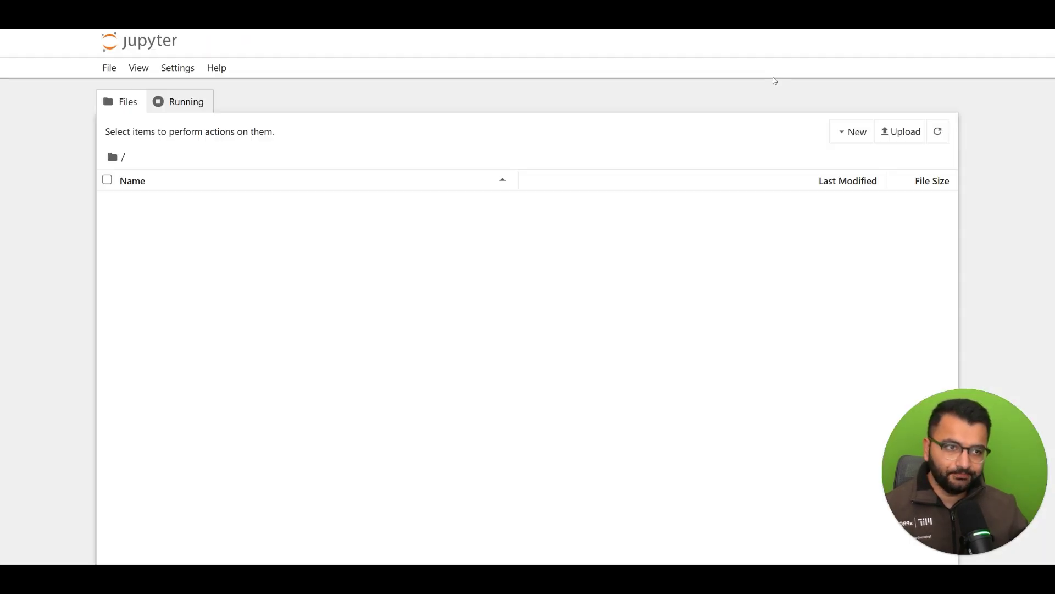
# - Create a new Python 3 (ipykernel) notebook and run print("hello") in its first cell
pyautogui.click(853, 132)
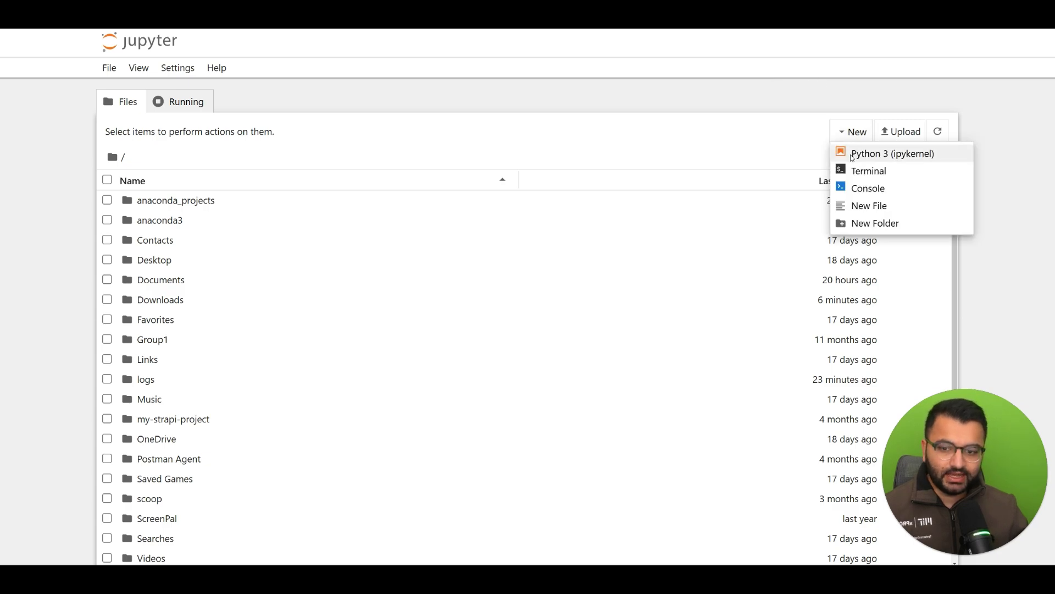
pyautogui.click(852, 156)
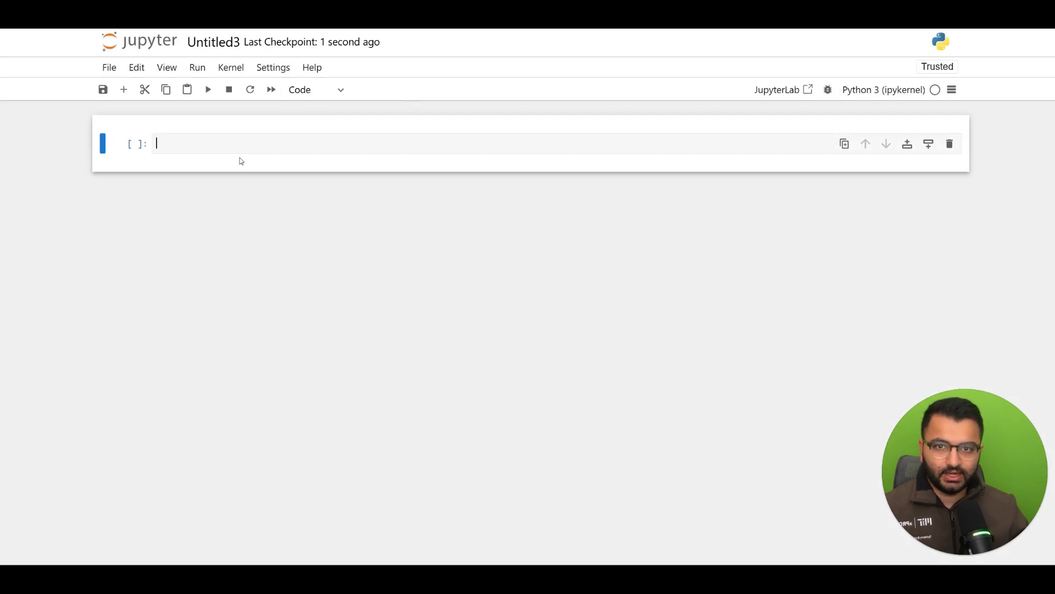
pyautogui.click(236, 142)
pyautogui.write('print(')
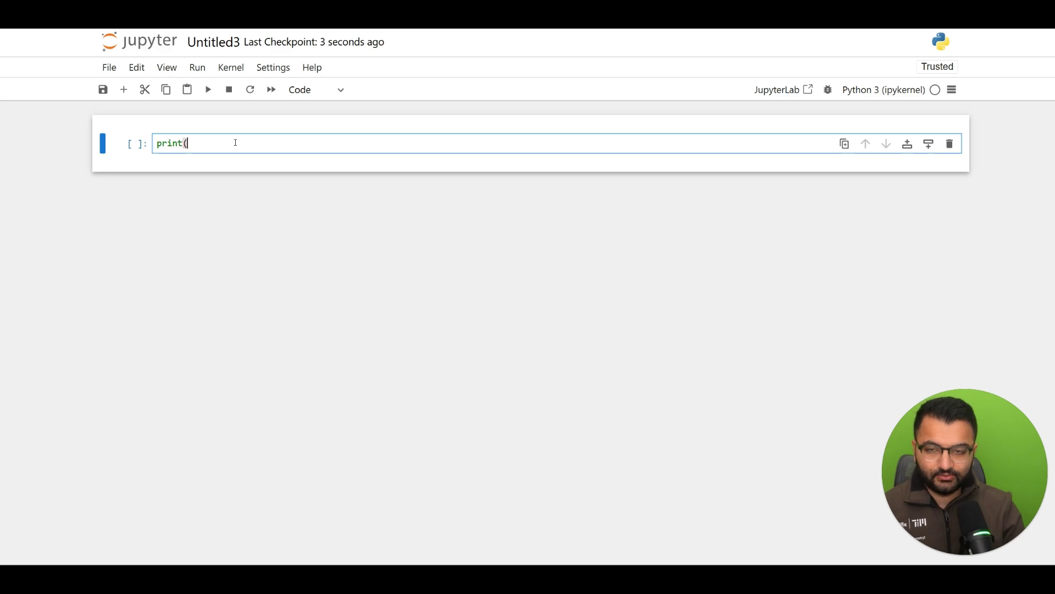
pyautogui.write('"hello")')
pyautogui.hotkey('shift', 'Return')
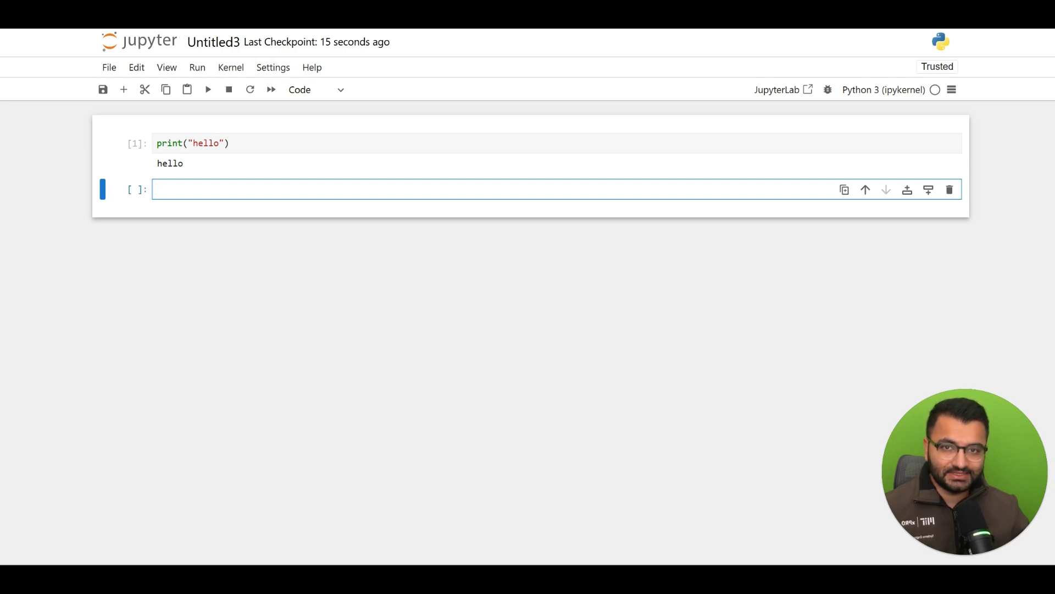
# - Close the notebook, stop the running Jupyter server and close its Command Prompt window
pyautogui.hotkey('ctrl', 'w')
pyautogui.click(566, 68)
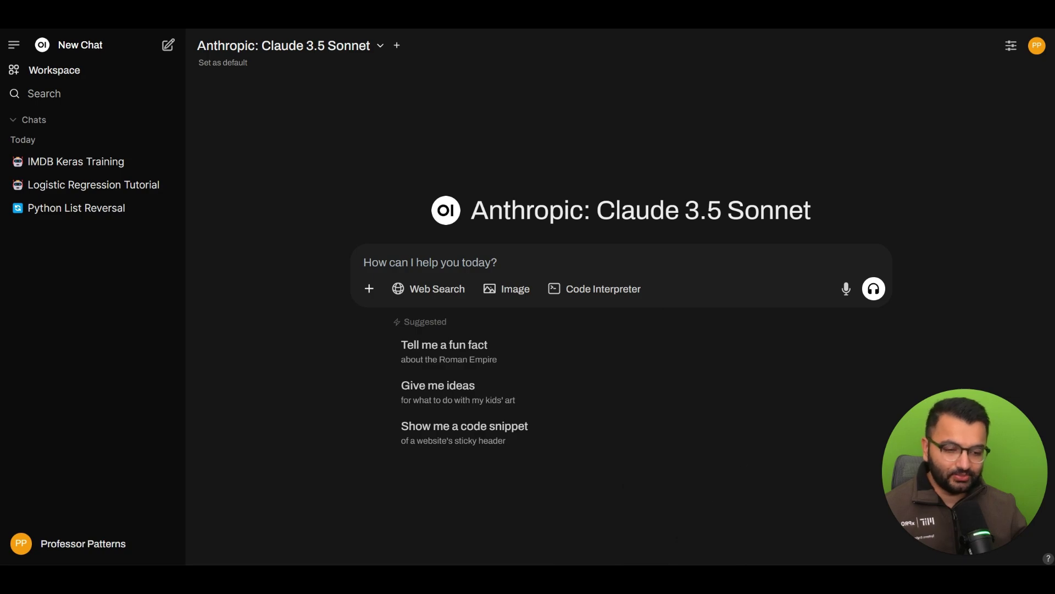
pyautogui.click(714, 534)
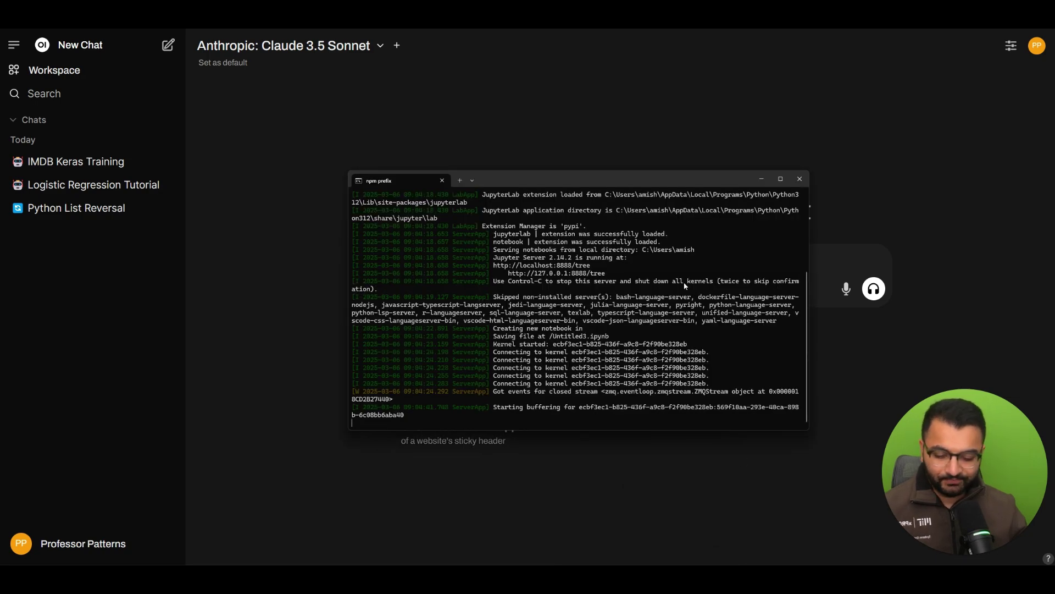
pyautogui.hotkey('ctrl', 'c')
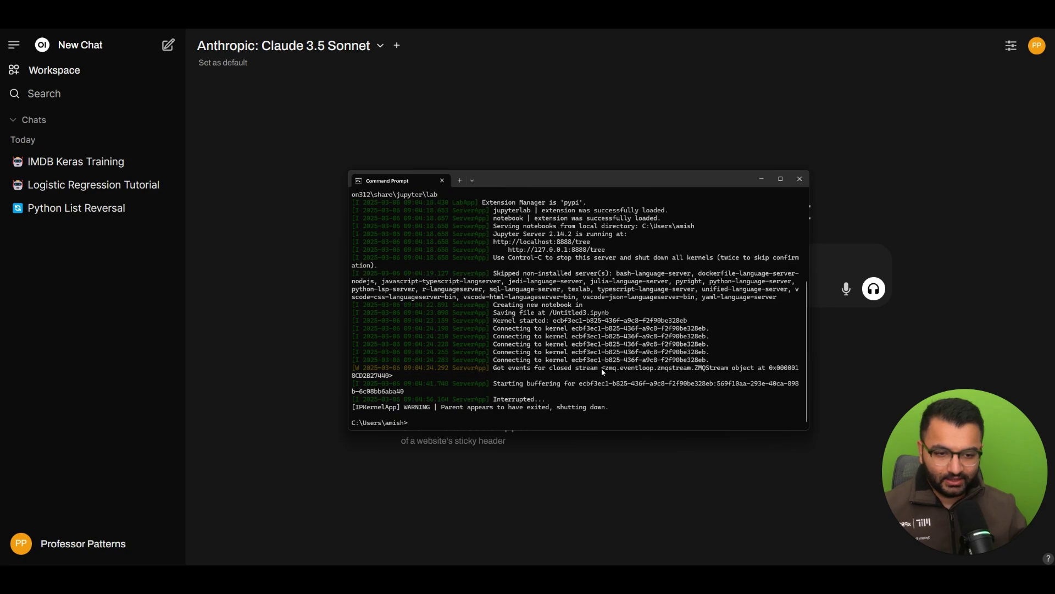
pyautogui.click(800, 179)
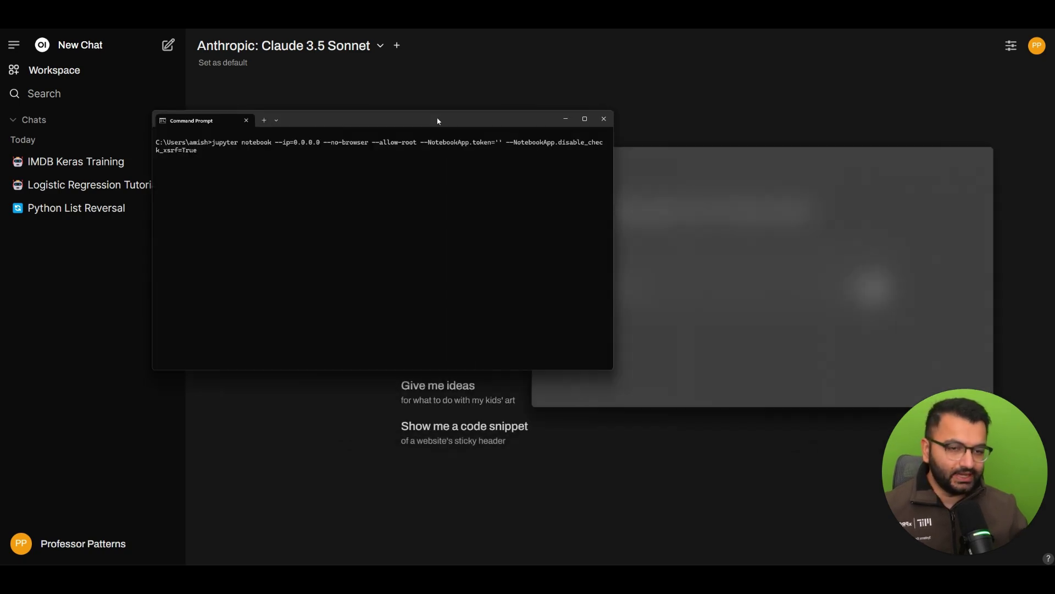
# - In another Command Prompt, run jupyter notebook --ip=0.0.0.0 --no-browser --allow-root --NotebookApp.token='' --NotebookApp.disable_check_xsrf=True
pyautogui.moveTo(438, 121); pyautogui.dragTo(665, 147)
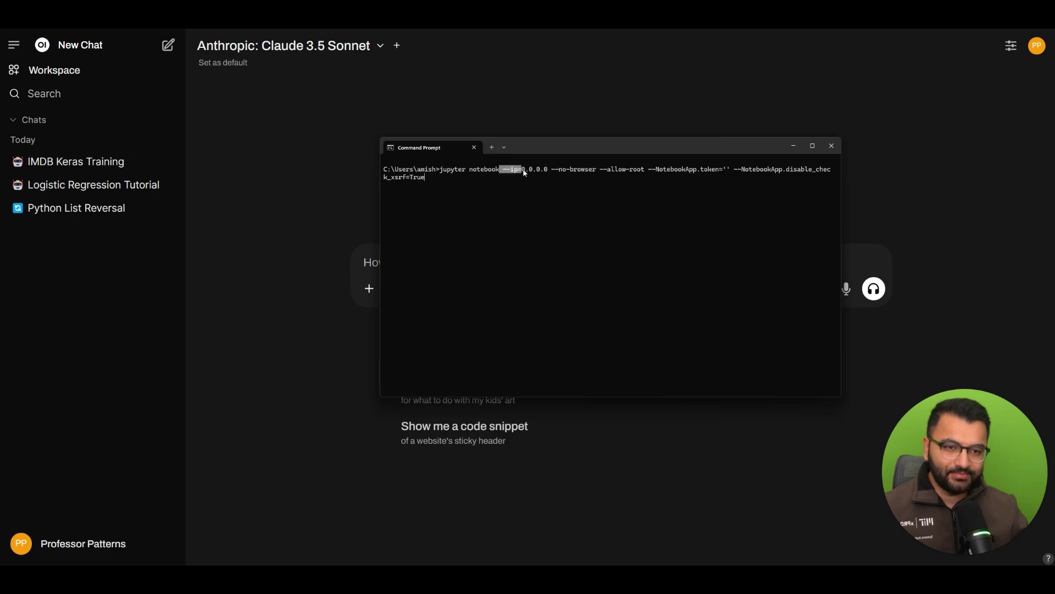
pyautogui.moveTo(525, 172); pyautogui.dragTo(427, 180)
pyautogui.click(433, 179)
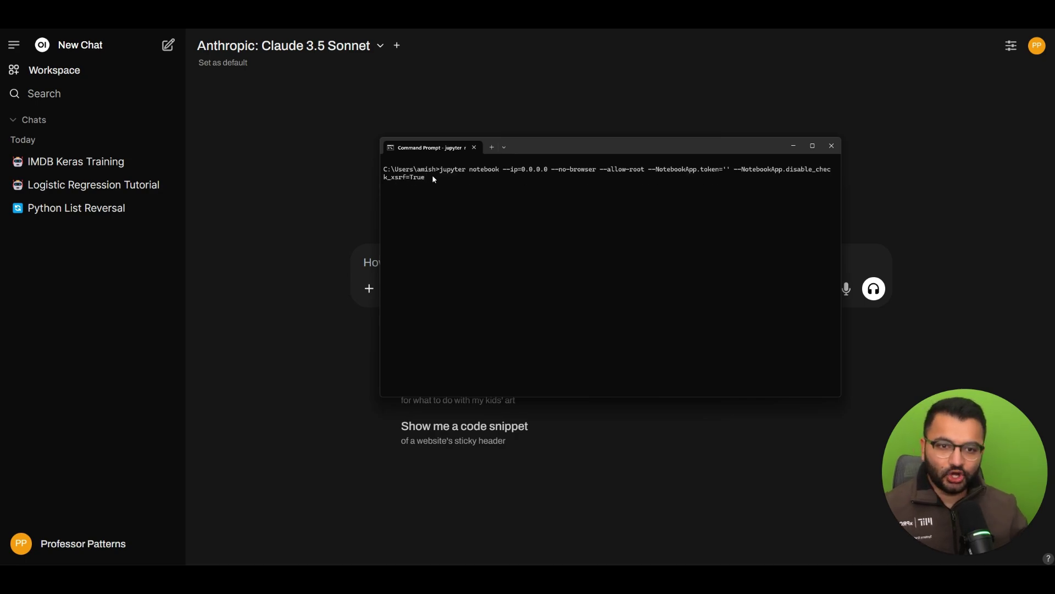
pyautogui.press('Return')
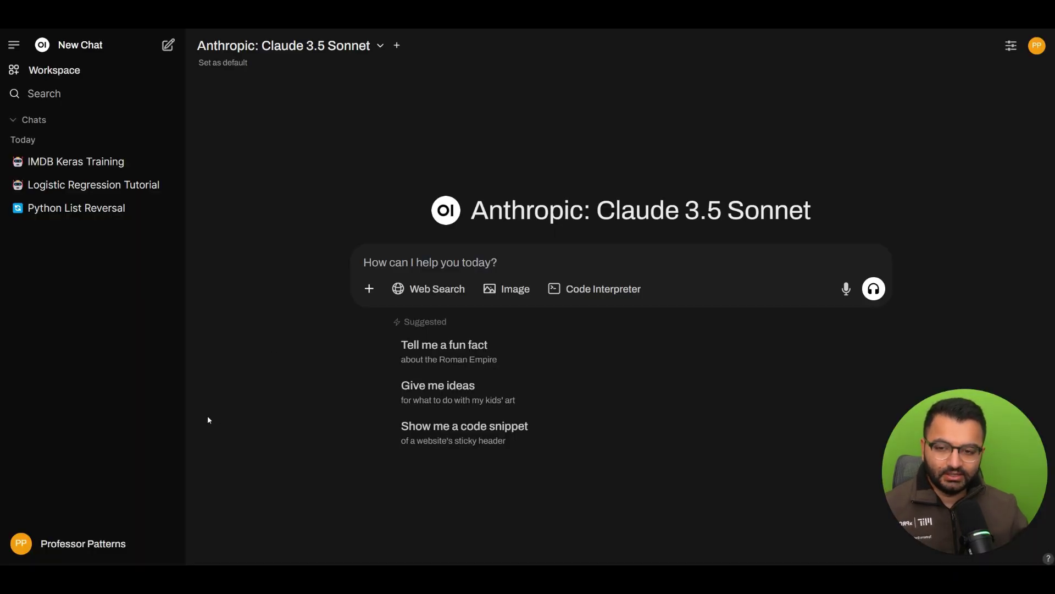
# - Open the Code Execution settings in Open WebUI's admin area, checking the Jupyter server's console output on the way
pyautogui.click(69, 540)
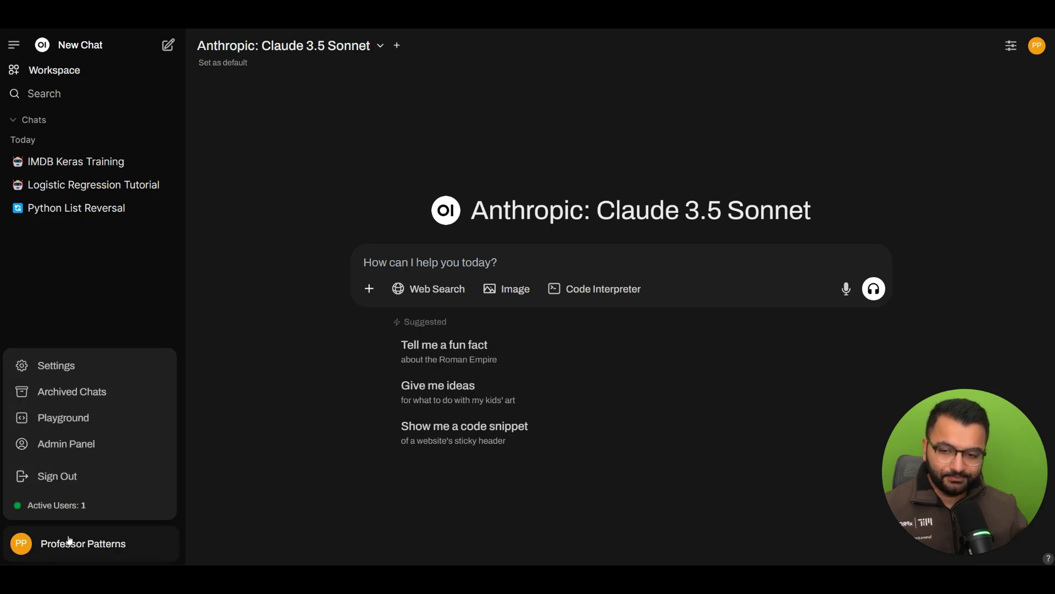
pyautogui.click(98, 454)
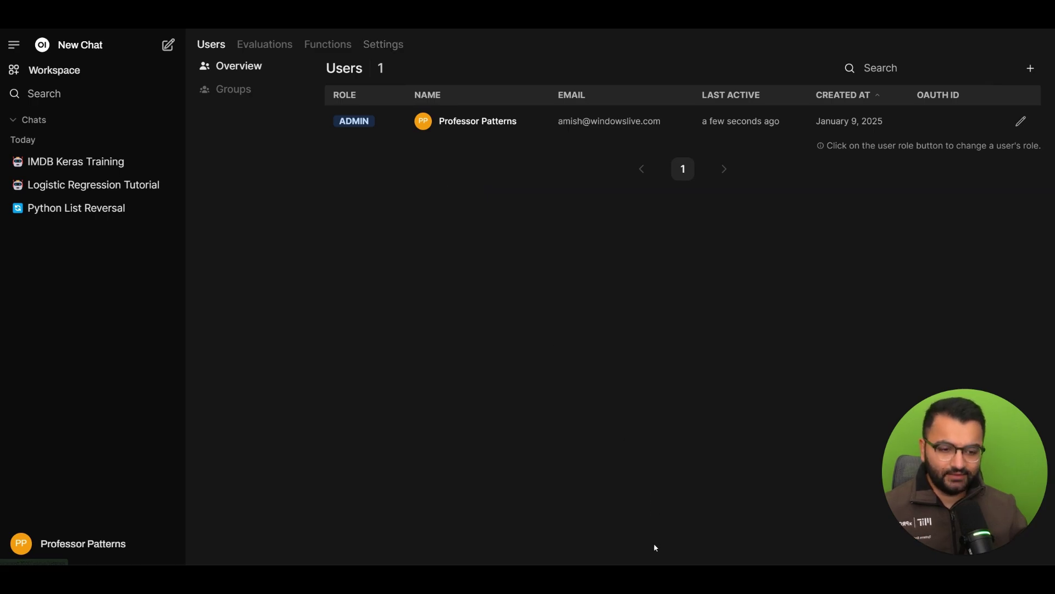
pyautogui.click(656, 576)
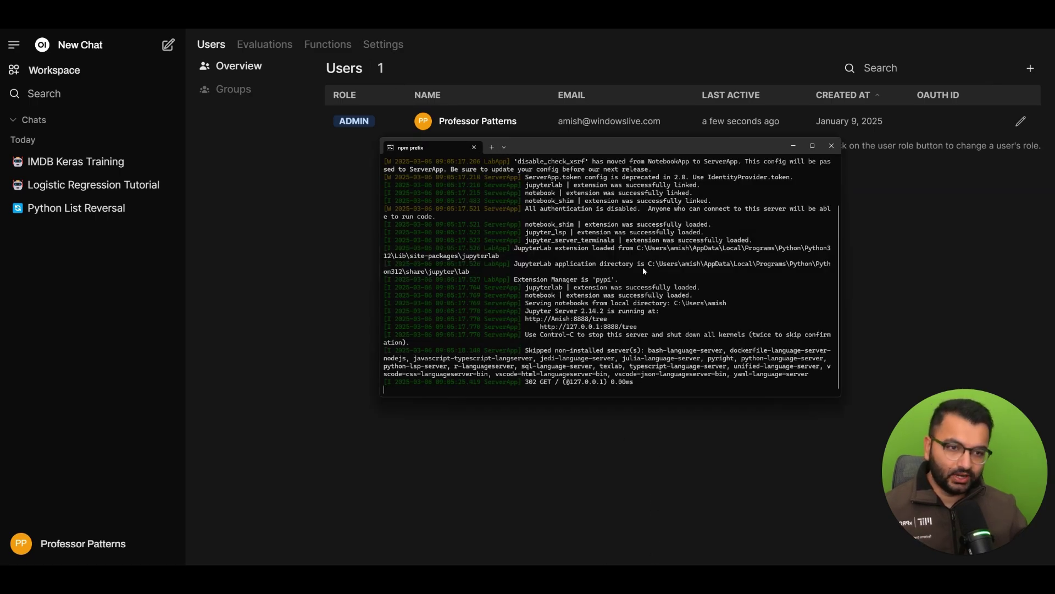
pyautogui.click(383, 43)
pyautogui.click(256, 204)
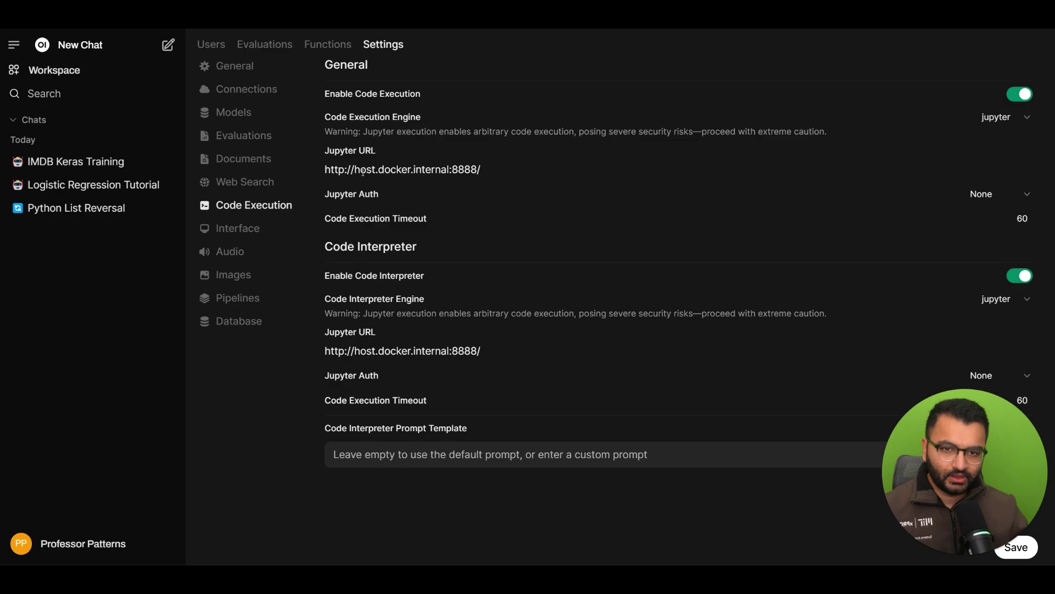
# - Examine the Jupyter URL settings for code execution and the Code Interpreter, highlighting the labels and addresses
pyautogui.moveTo(334, 154); pyautogui.dragTo(386, 157)
pyautogui.moveTo(329, 334); pyautogui.dragTo(382, 335)
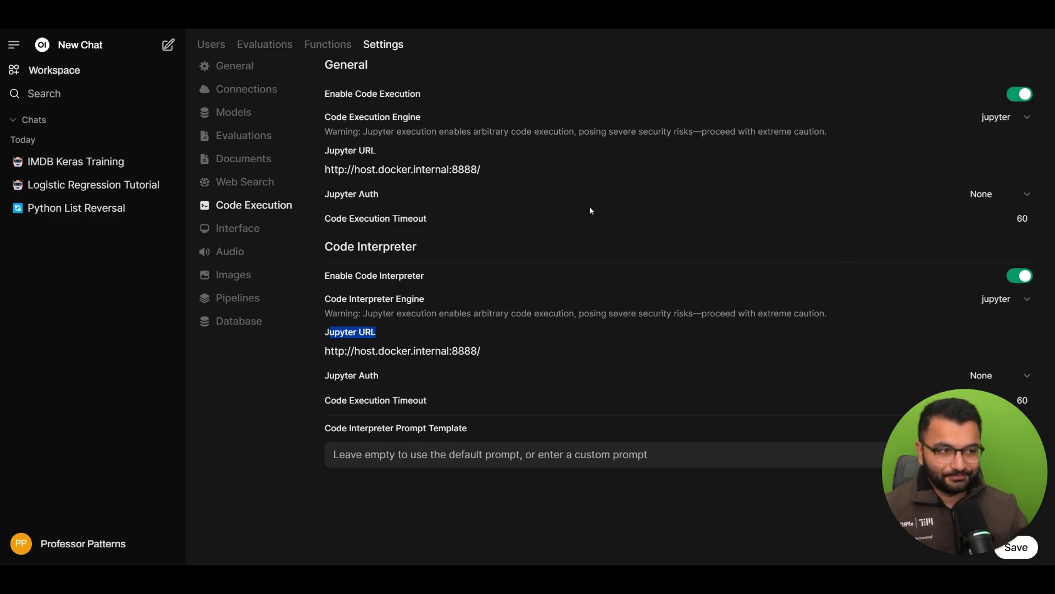
pyautogui.moveTo(366, 169); pyautogui.dragTo(483, 169)
pyautogui.click(486, 169)
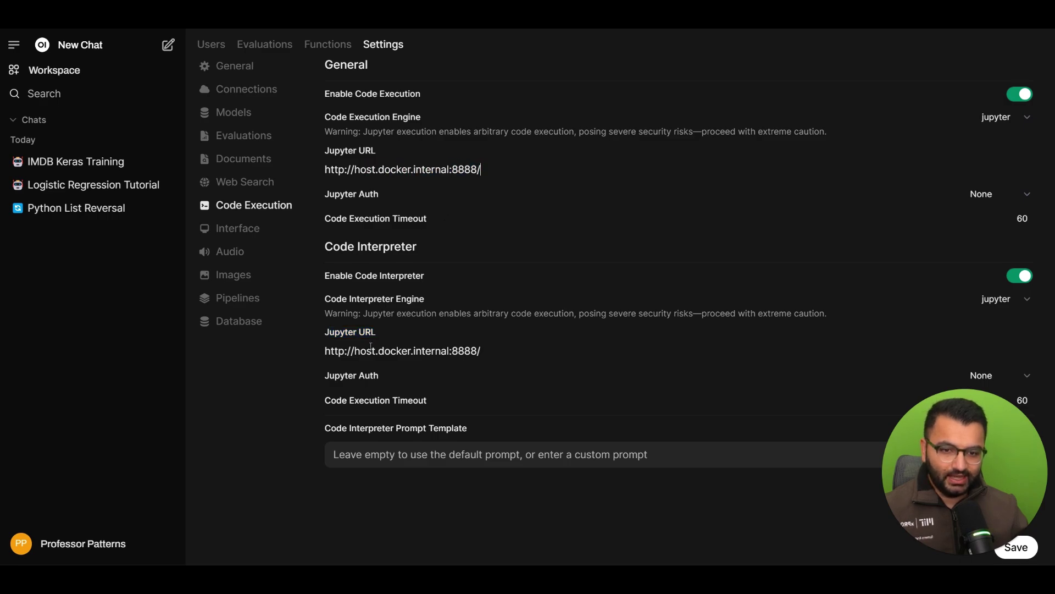
pyautogui.moveTo(375, 351); pyautogui.dragTo(443, 351)
pyautogui.click(443, 351)
pyautogui.moveTo(334, 247); pyautogui.dragTo(417, 247)
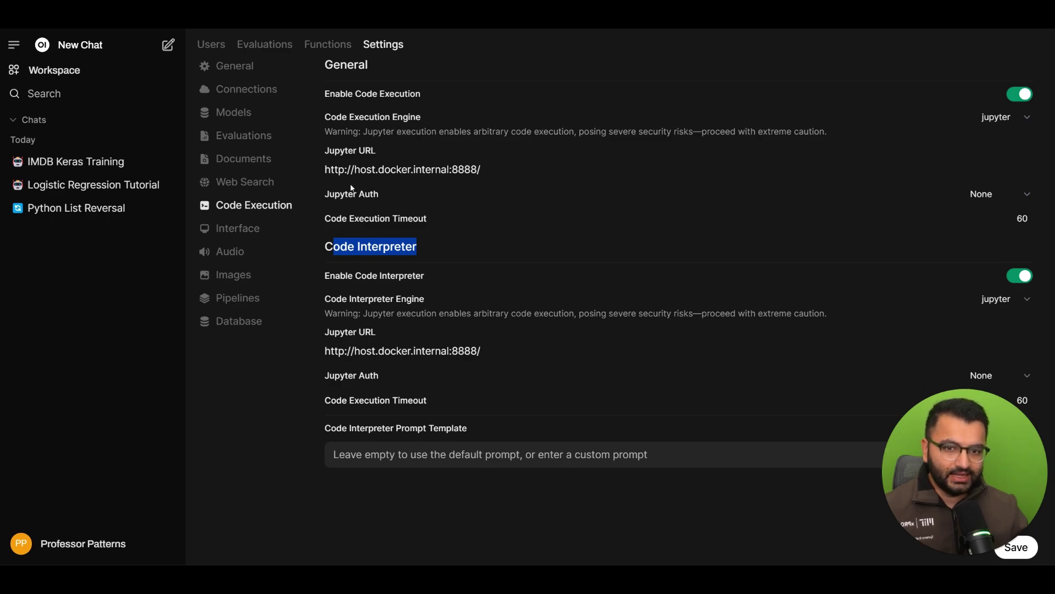
# - Choose None as the Jupyter Auth for both code execution and the Code Interpreter
pyautogui.click(993, 194)
pyautogui.click(993, 211)
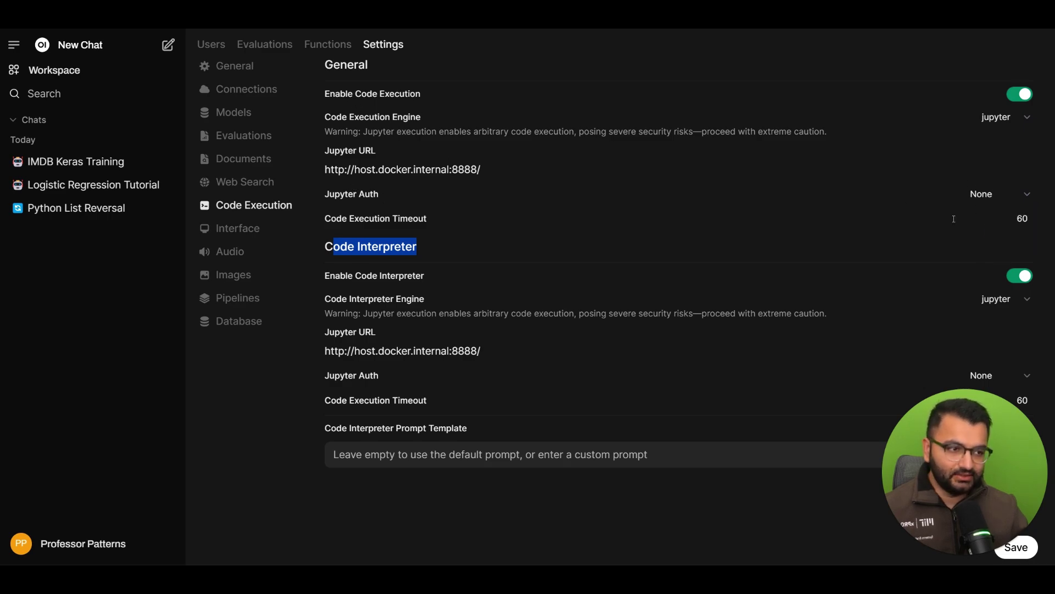
pyautogui.click(1008, 374)
pyautogui.click(1014, 395)
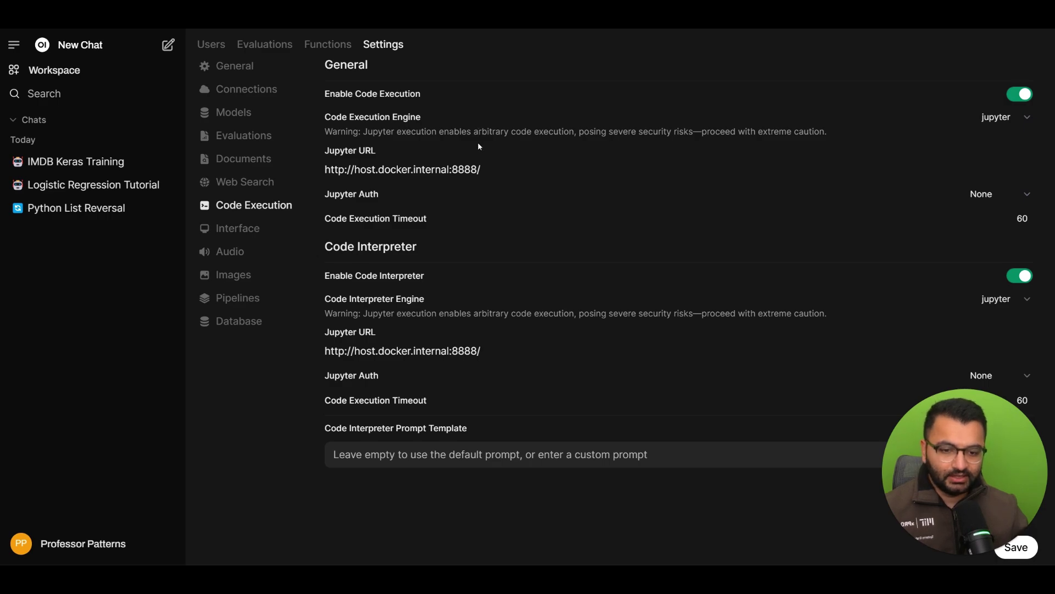
pyautogui.click(393, 458)
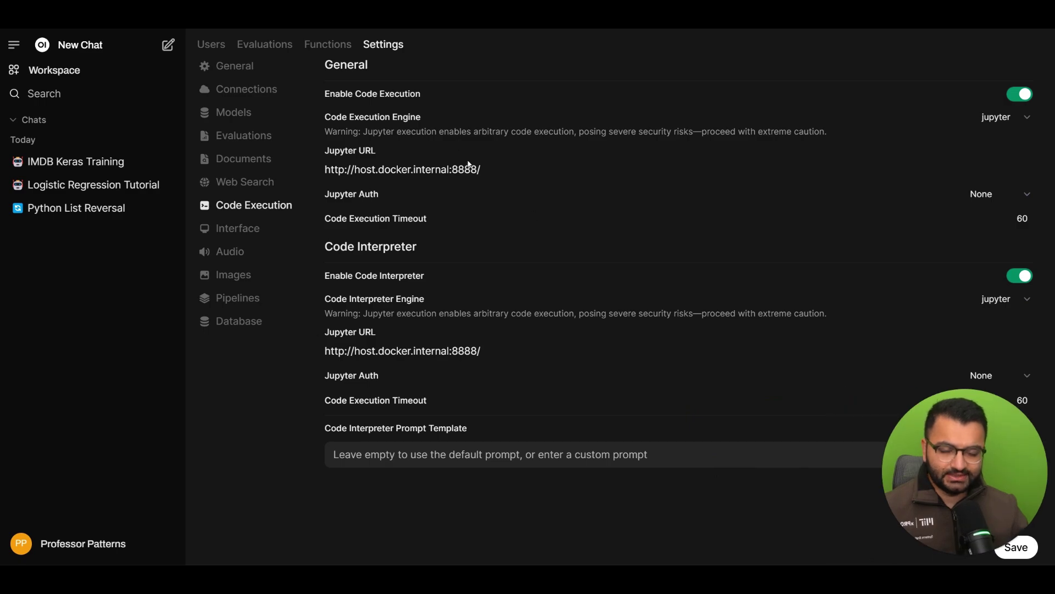
pyautogui.tripleClick(488, 171)
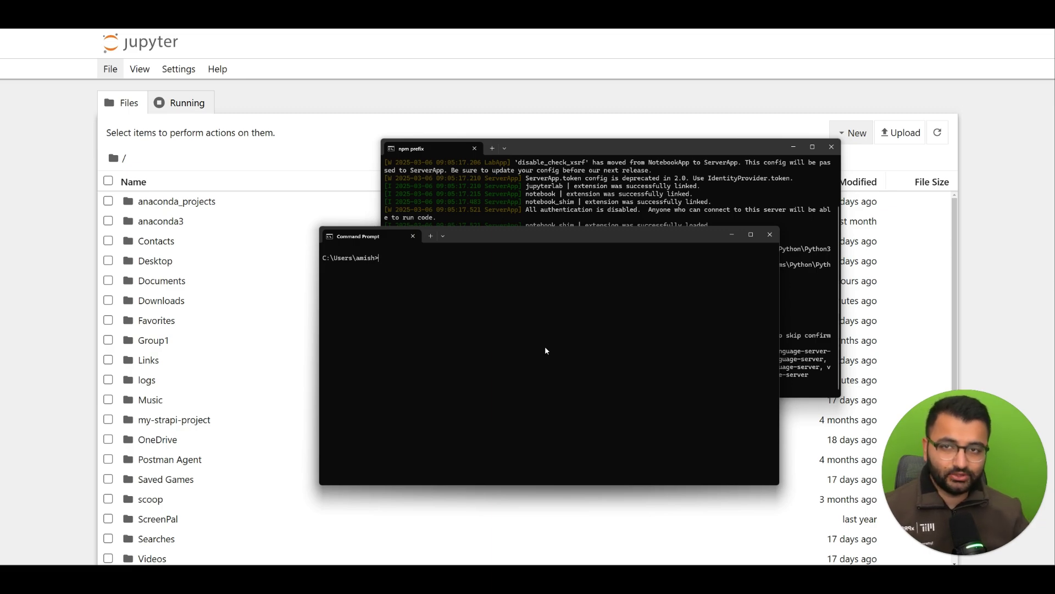
# - Look up Jupyter's configuration folder with jupyter --config-dir and bring in the File Explorer window showing the .jupyter folder
pyautogui.write('jupyter --config-dir')
pyautogui.press('Return')
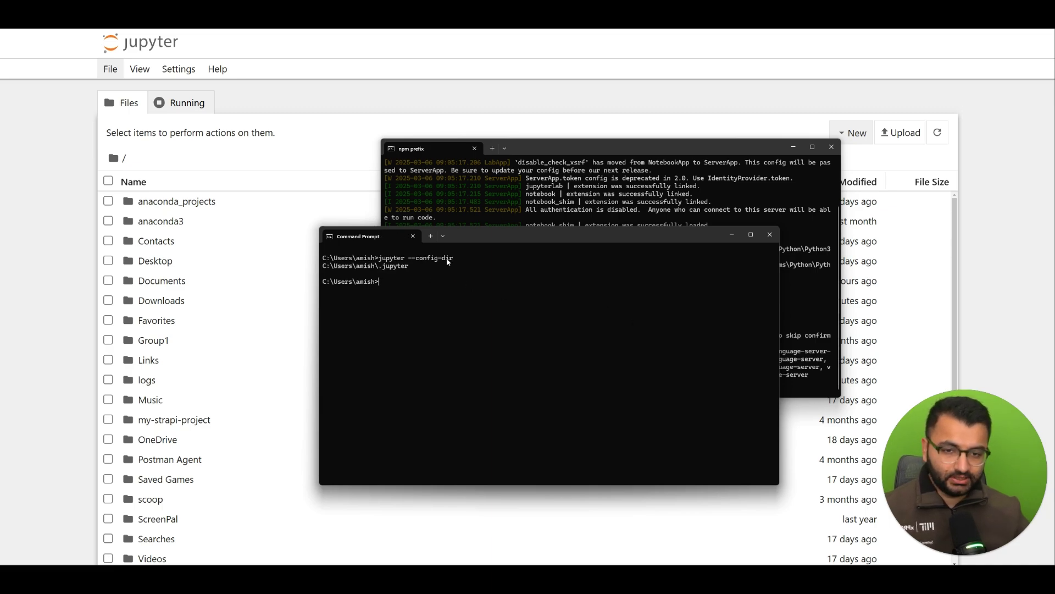
pyautogui.moveTo(1054, 94); pyautogui.dragTo(451, 95)
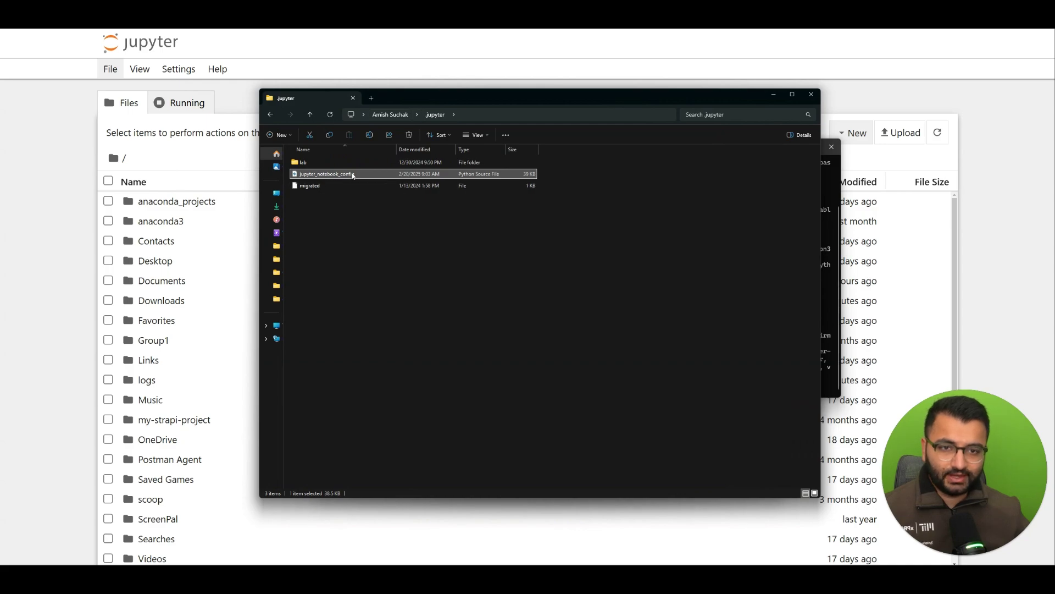
# - Open the jupyter_notebook_config file from the .jupyter folder in the code editor
pyautogui.click(352, 193)
pyautogui.rightClick(339, 174)
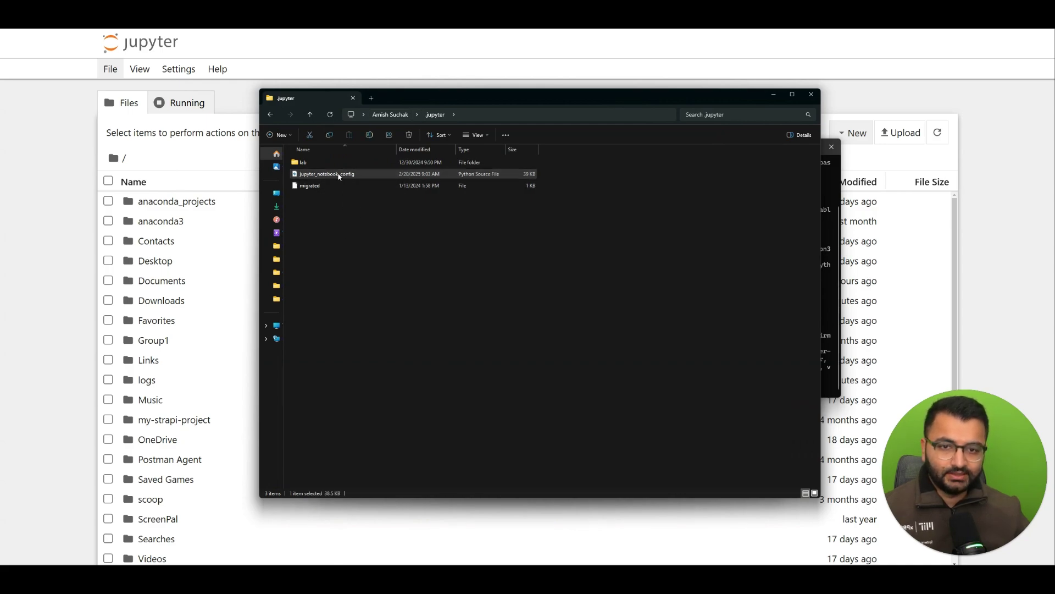
pyautogui.moveTo(404, 218)
pyautogui.click(526, 246)
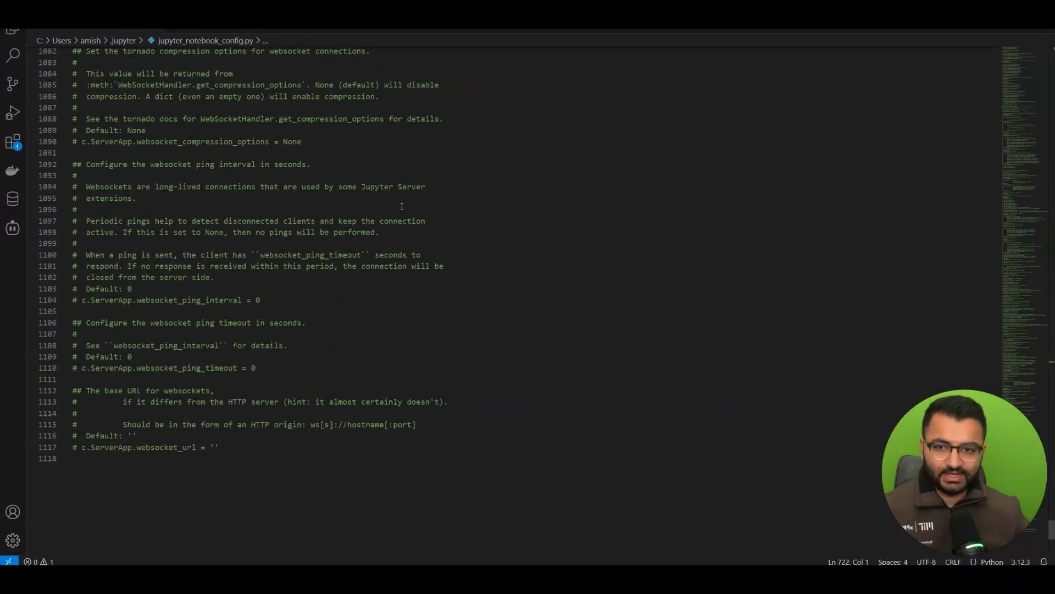
# - Find the c.ServerApp.token line in jupyter_notebook_config.py and examine its empty token value
pyautogui.click(402, 206)
pyautogui.scroll(8, 709, 268)
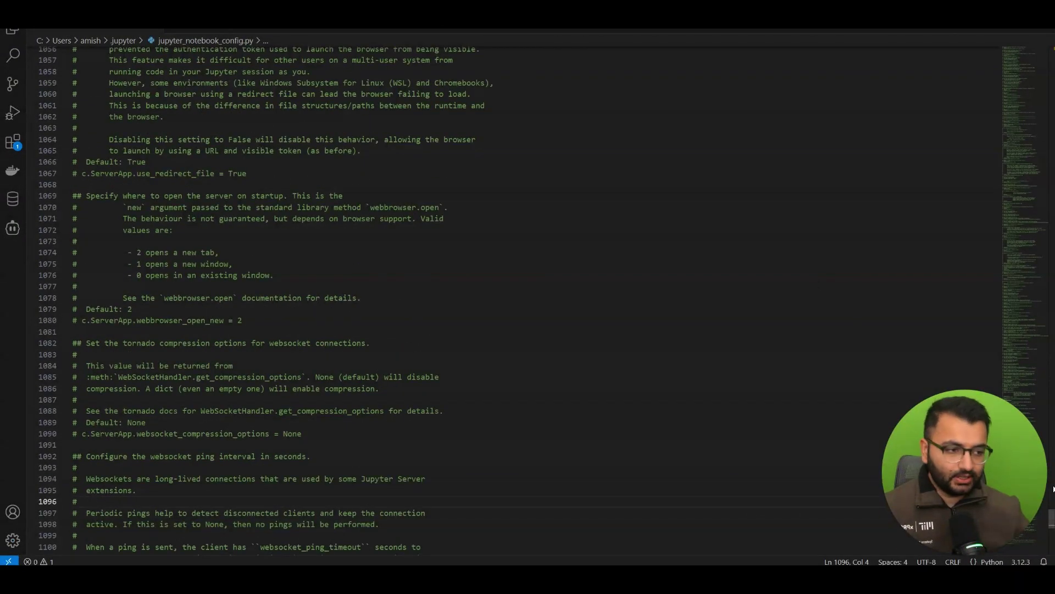
pyautogui.moveTo(1053, 519)
pyautogui.mouseDown()
pyautogui.moveTo(1052, 530)
pyautogui.moveTo(1052, 490)
pyautogui.moveTo(1053, 502)
pyautogui.mouseUp()
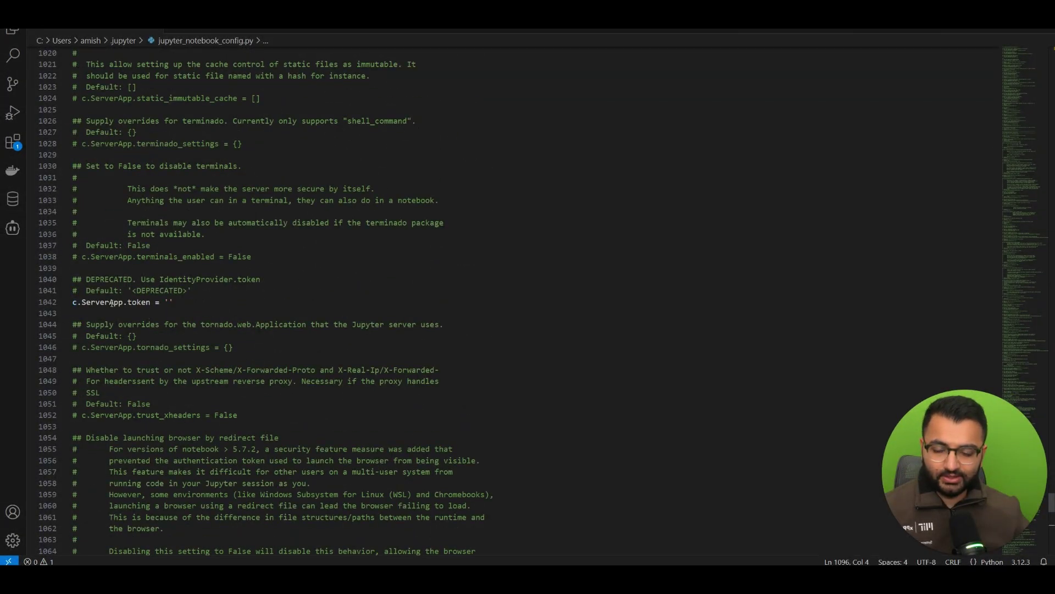
pyautogui.moveTo(93, 303); pyautogui.dragTo(160, 302)
pyautogui.click(170, 302)
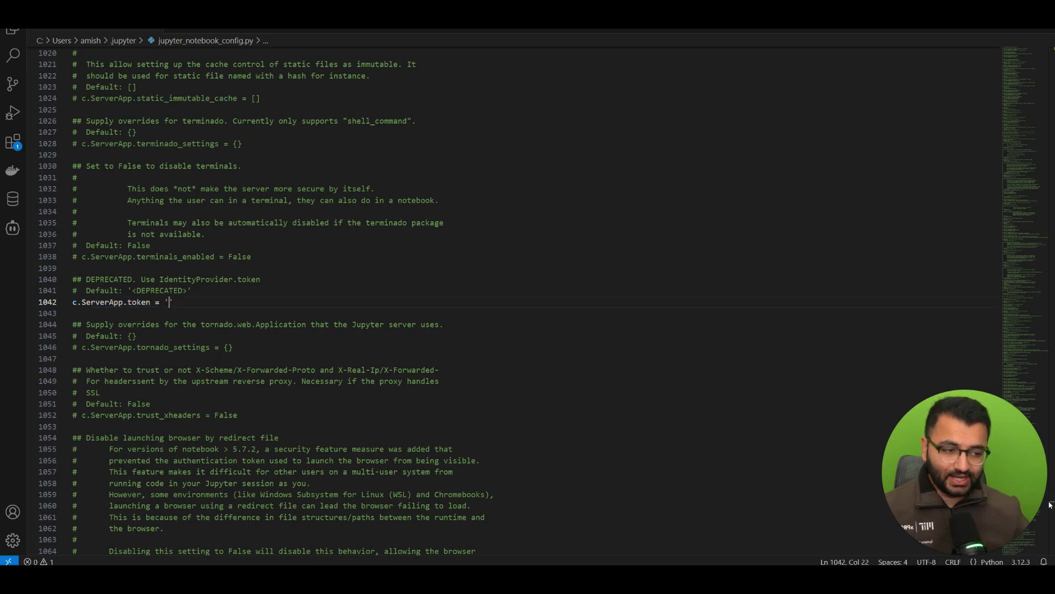
pyautogui.moveTo(1051, 502); pyautogui.dragTo(1030, 55)
# - Clear the desktop: move the code editor and Jupyter server console off screen, and close File Explorer and the spare Command Prompt
pyautogui.moveTo(934, 6); pyautogui.dragTo(1054, 33)
pyautogui.click(811, 94)
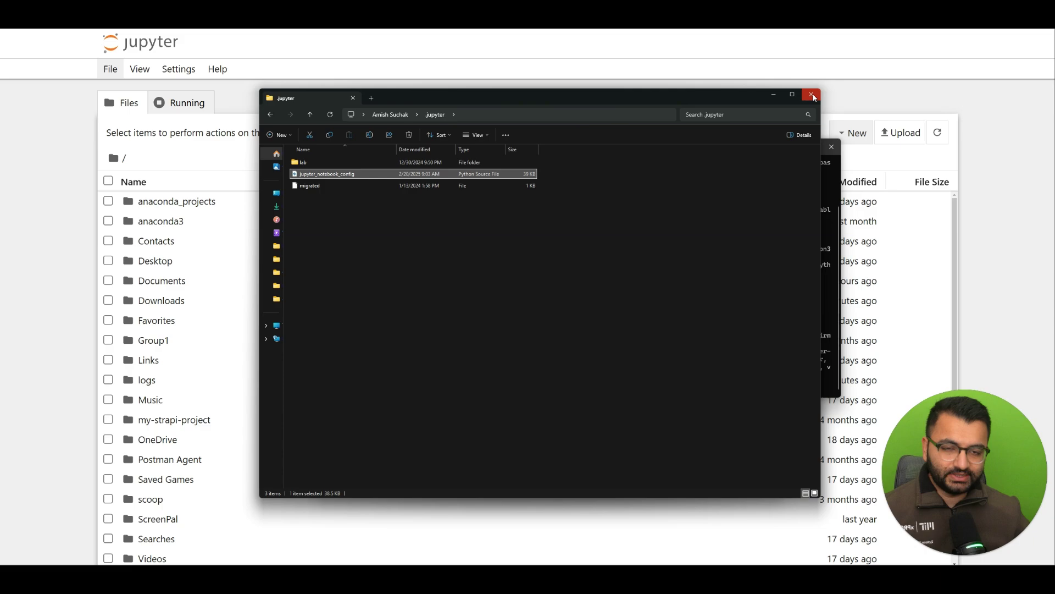
pyautogui.click(768, 239)
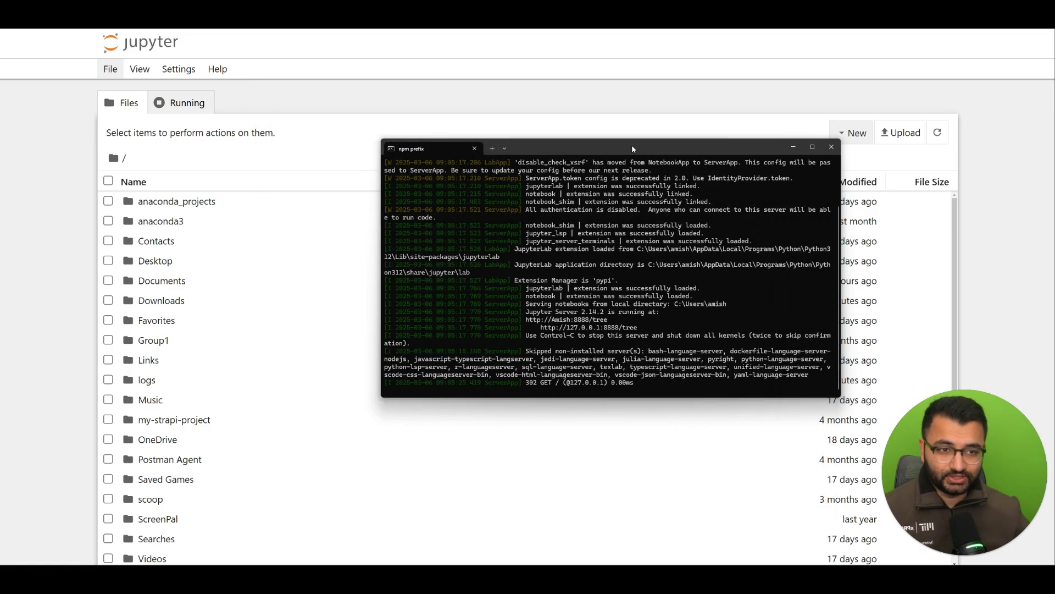
pyautogui.moveTo(632, 144); pyautogui.dragTo(1054, 118)
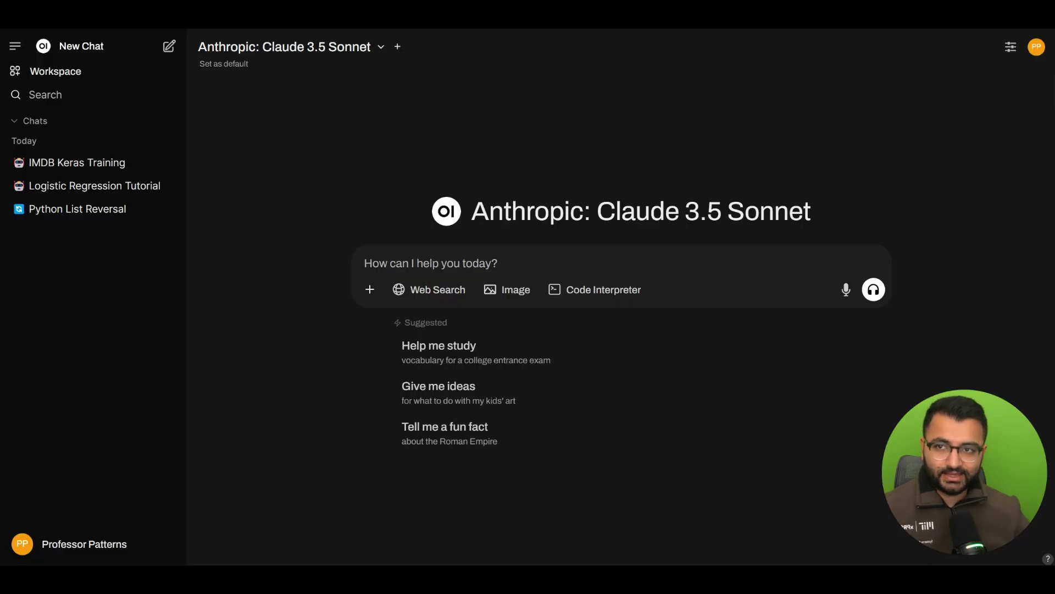
pyautogui.click(310, 50)
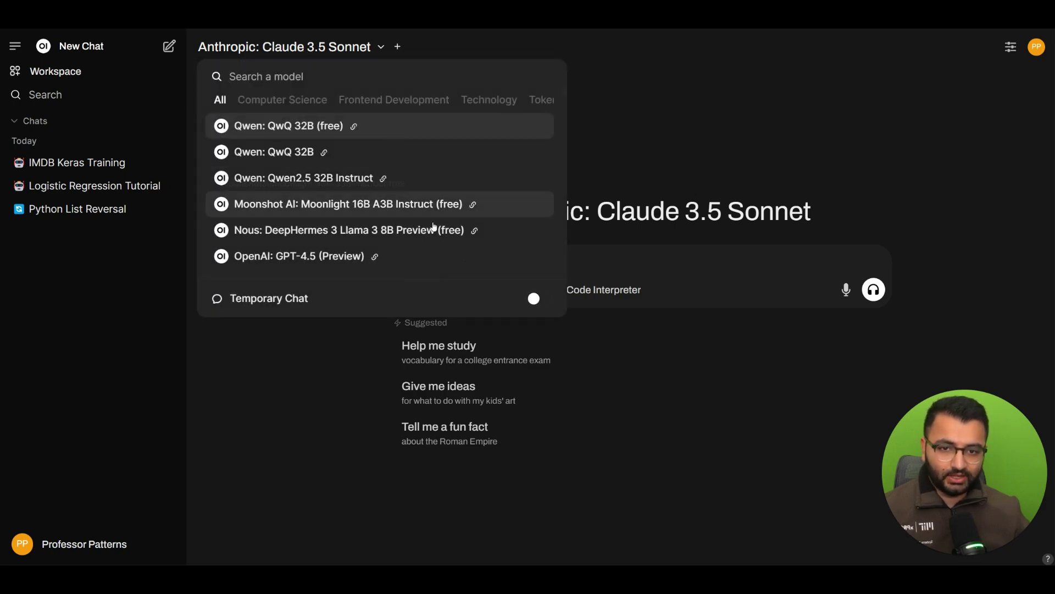
pyautogui.scroll(-10, 434, 231)
pyautogui.scroll(-10, 433, 231)
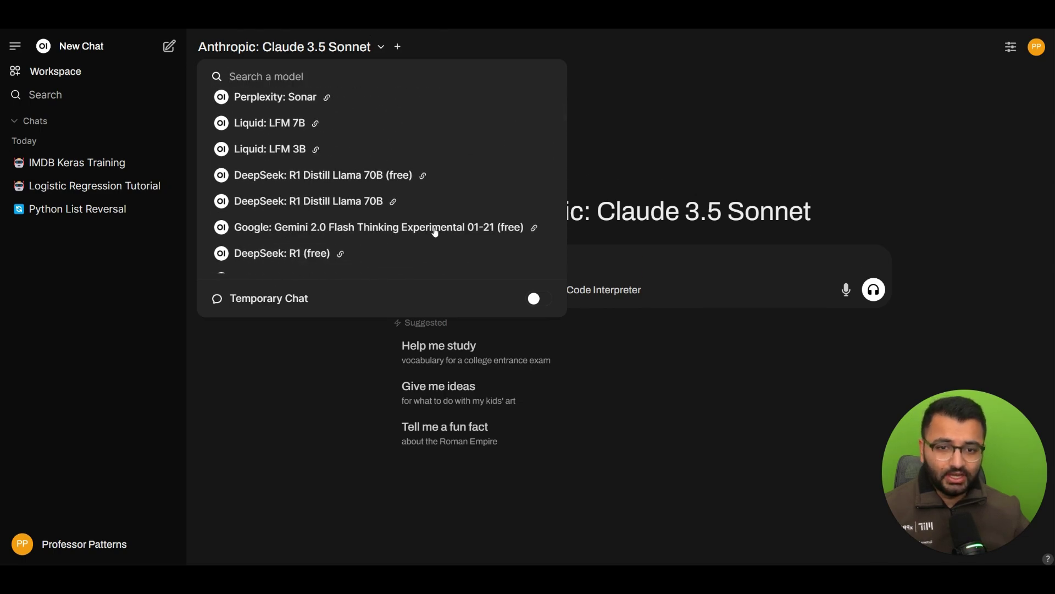
pyautogui.click(486, 273)
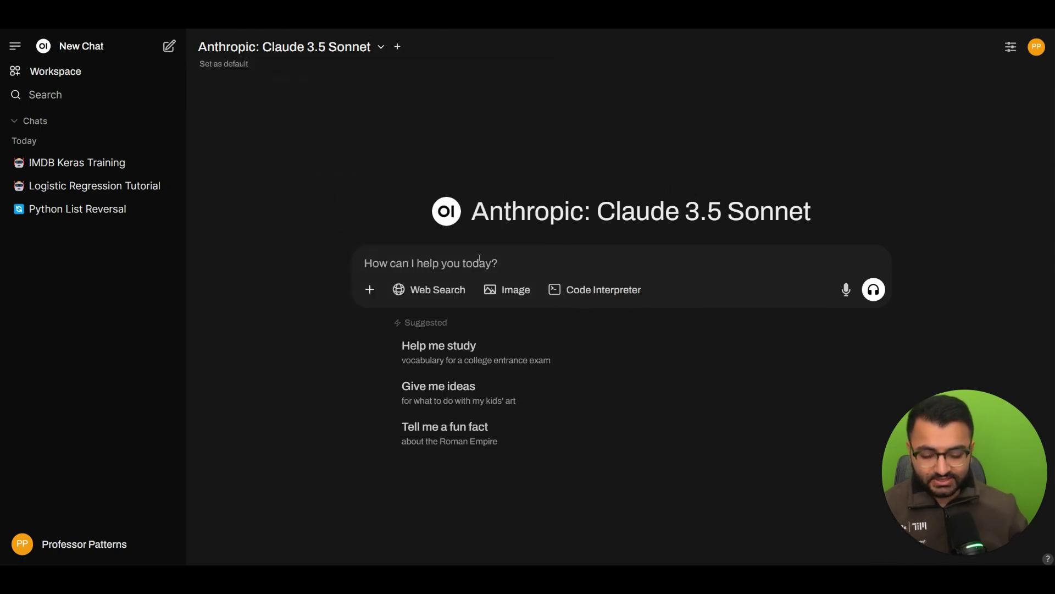
# - Enable Code Interpreter for the new chat and send the prompt "create a python script to print hello"
pyautogui.click(555, 290)
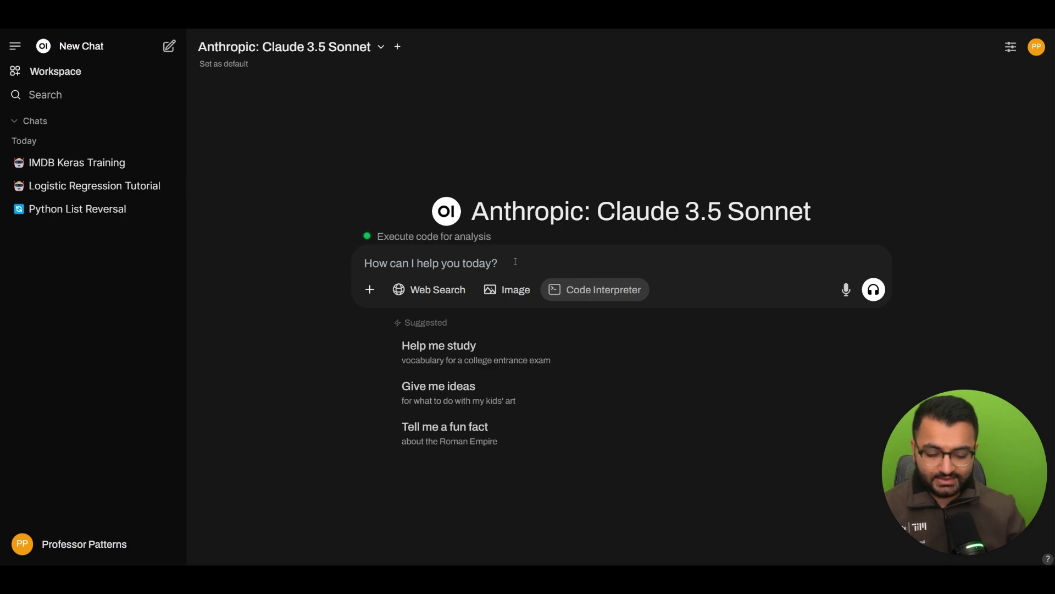
pyautogui.write('create a pytho')
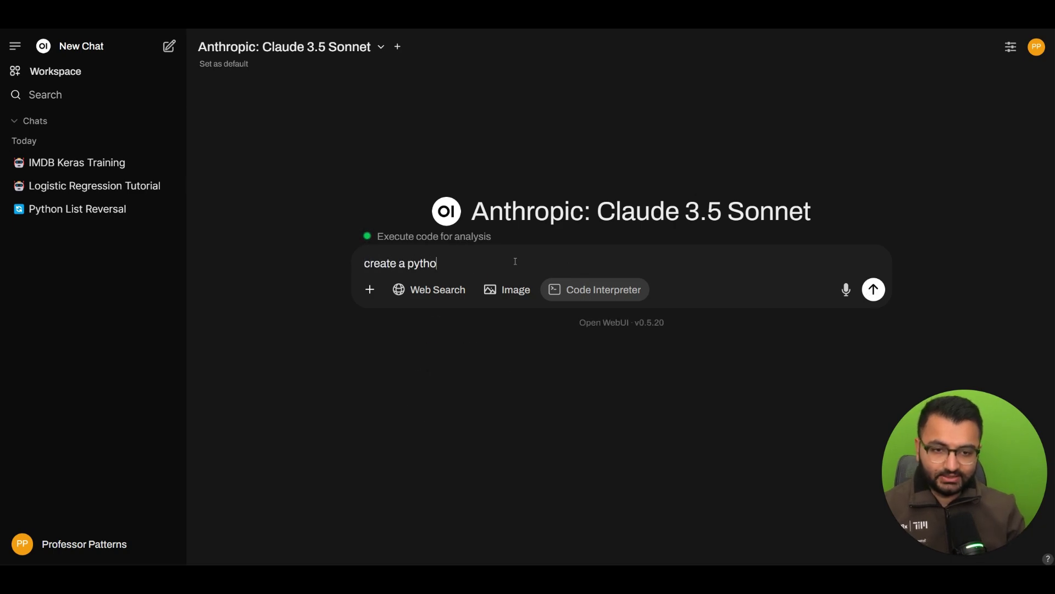
pyautogui.write('n script to pr')
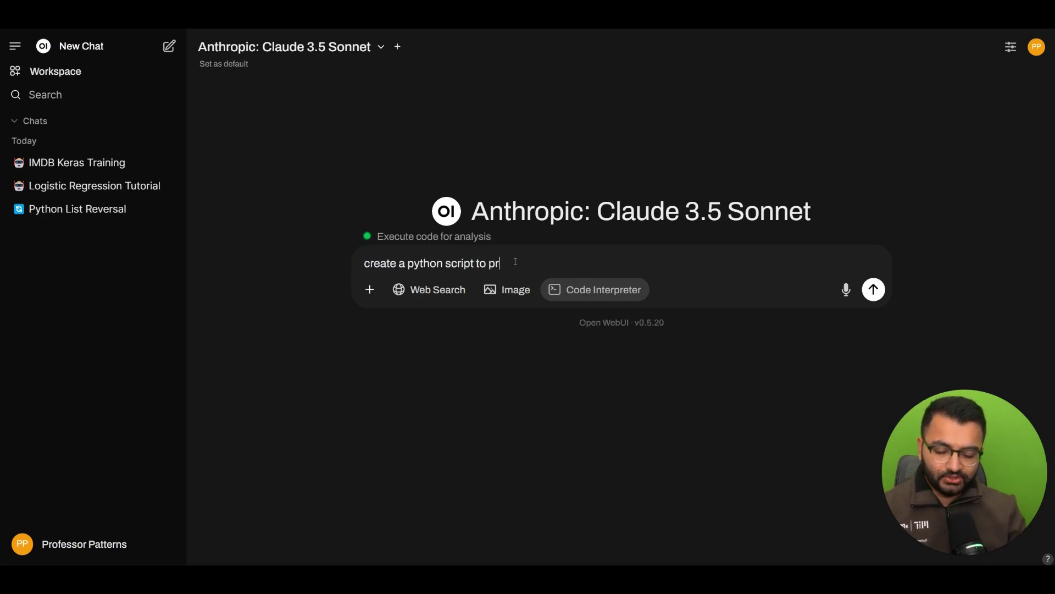
pyautogui.write('int hello')
pyautogui.press('Return')
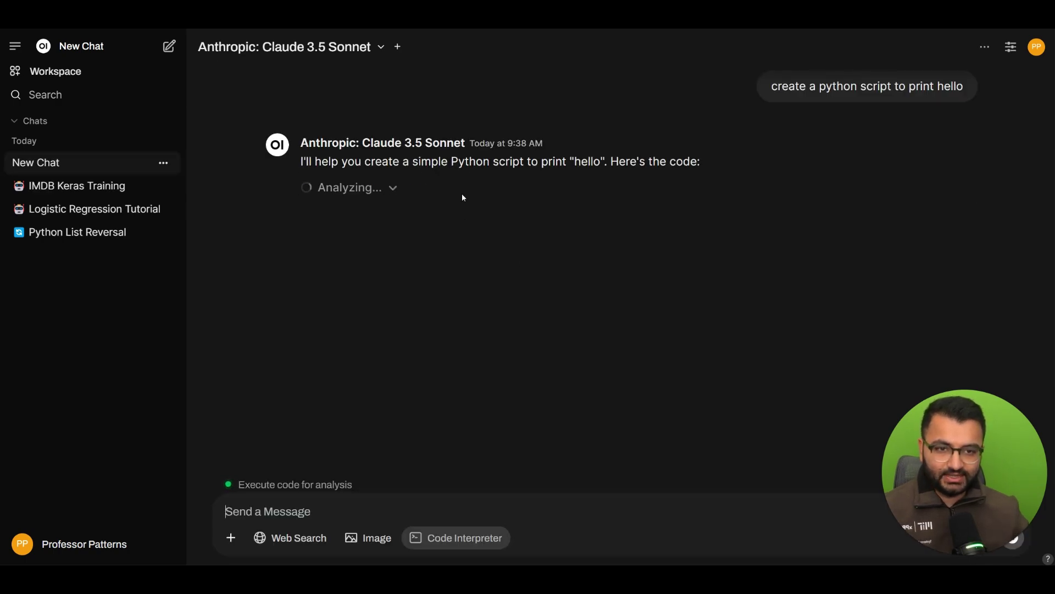
# - Bring in the Jupyter server console, examine the kernel buffering and shutdown log lines, and move the console off screen again
pyautogui.moveTo(0, 133); pyautogui.dragTo(637, 133)
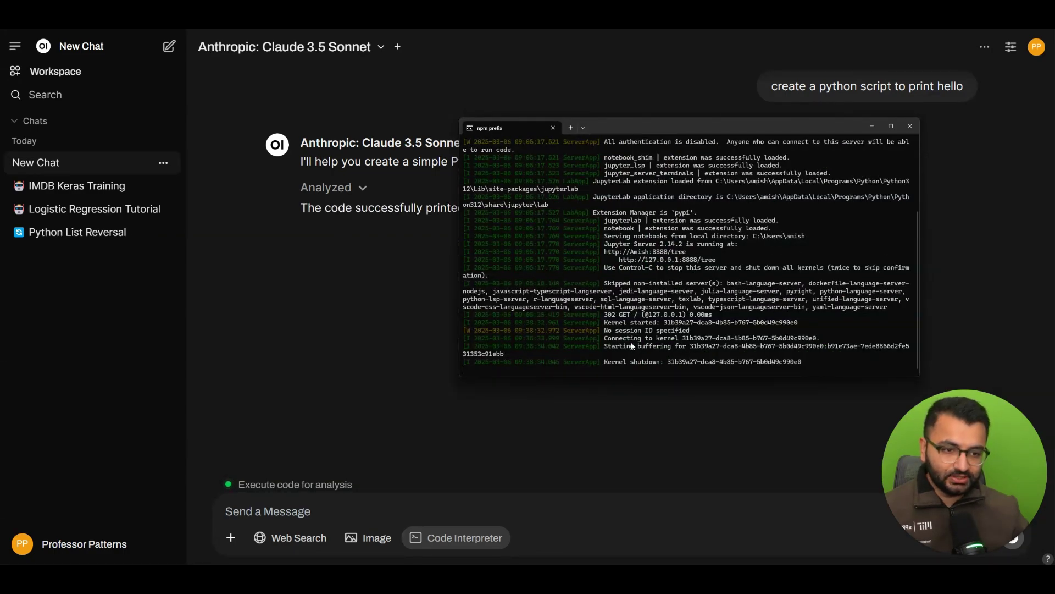
pyautogui.moveTo(605, 346); pyautogui.dragTo(731, 348)
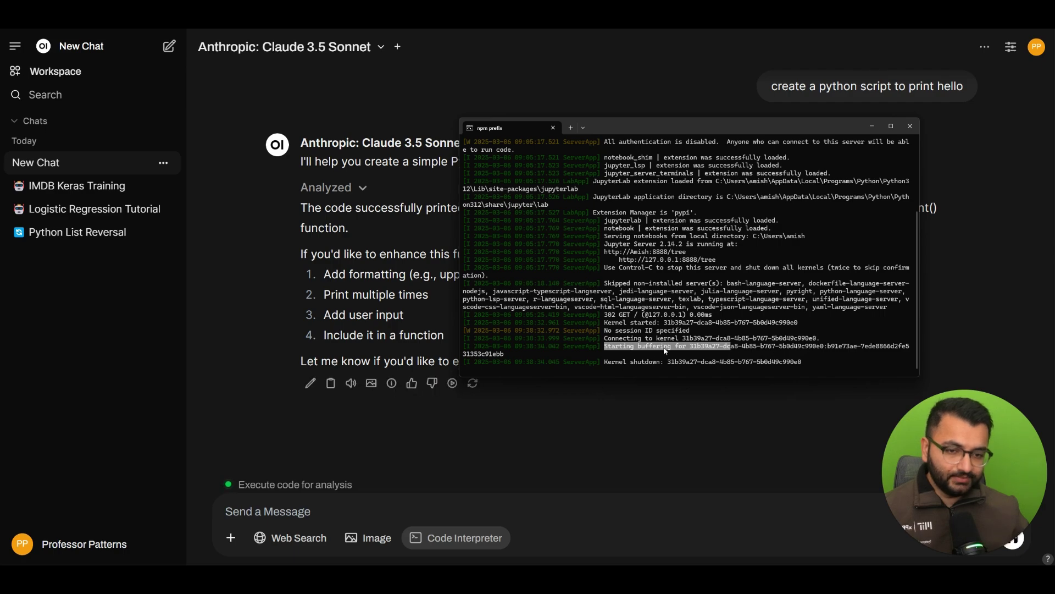
pyautogui.moveTo(617, 362); pyautogui.dragTo(711, 363)
pyautogui.click(708, 360)
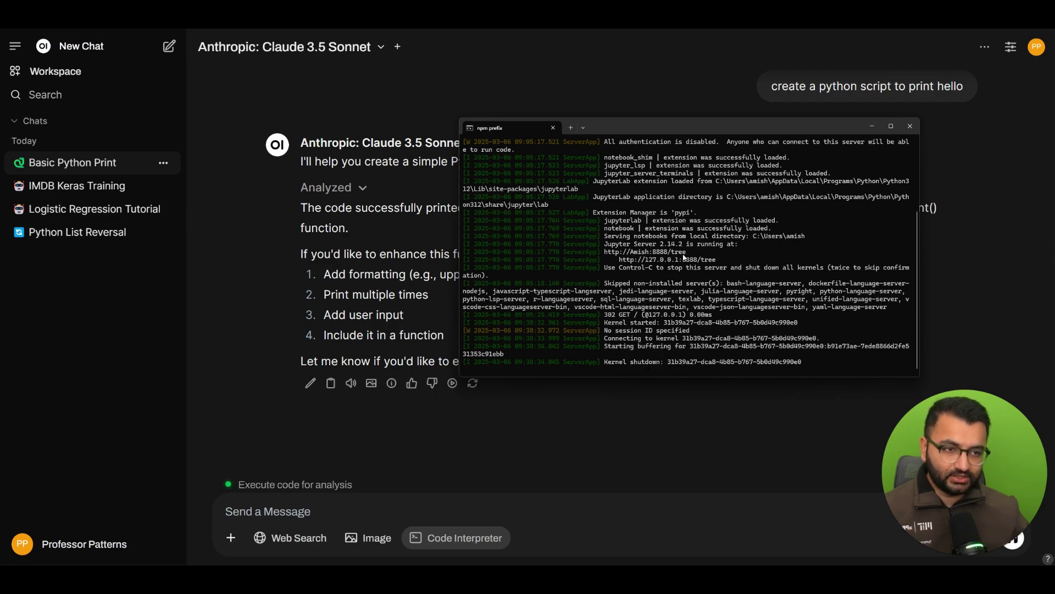
pyautogui.moveTo(679, 127); pyautogui.dragTo(1054, 150)
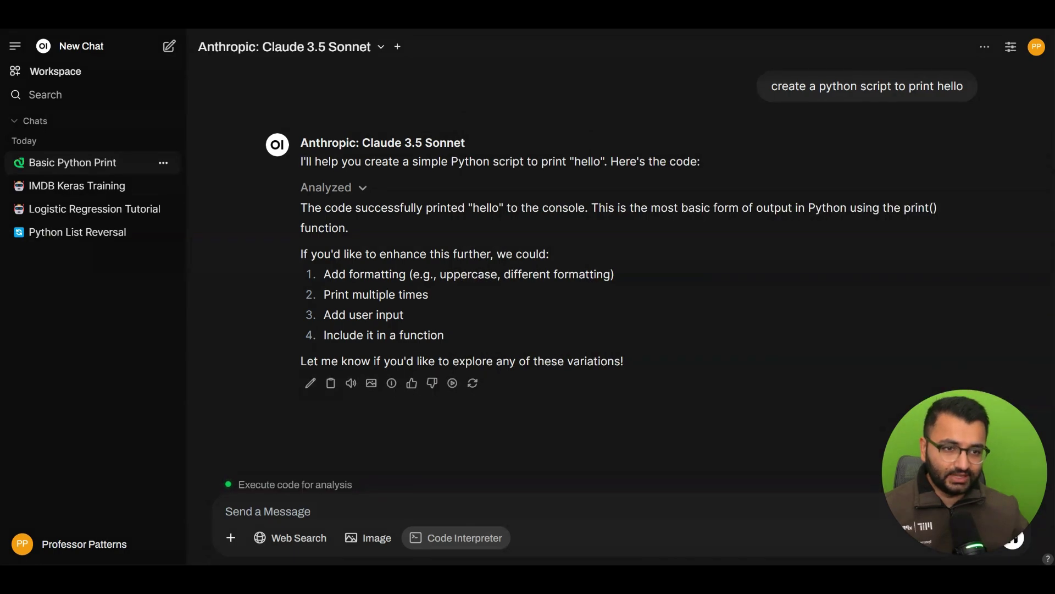
# - Expand the analyzed code in the reply, rerun print("hello"), and check the Jupyter server console for the new kernel activity
pyautogui.click(348, 193)
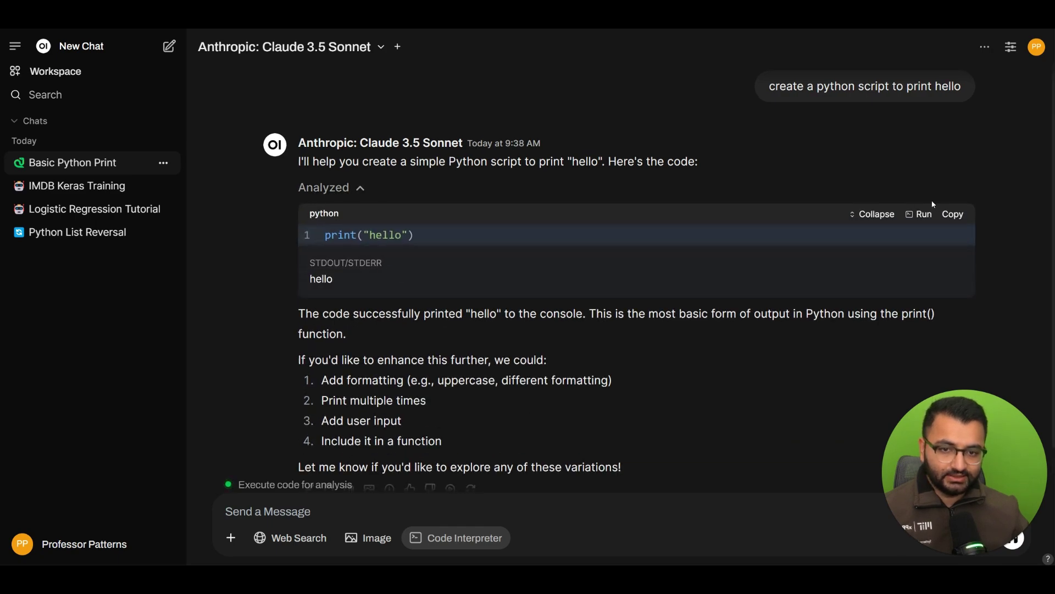
pyautogui.hotkey('alt', 'Tab')
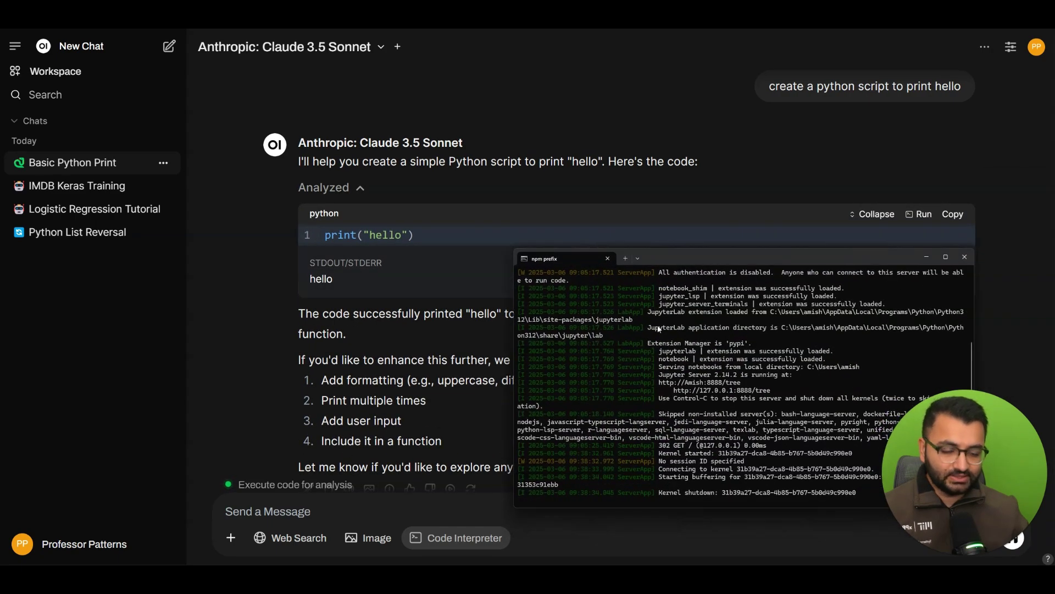
pyautogui.click(919, 214)
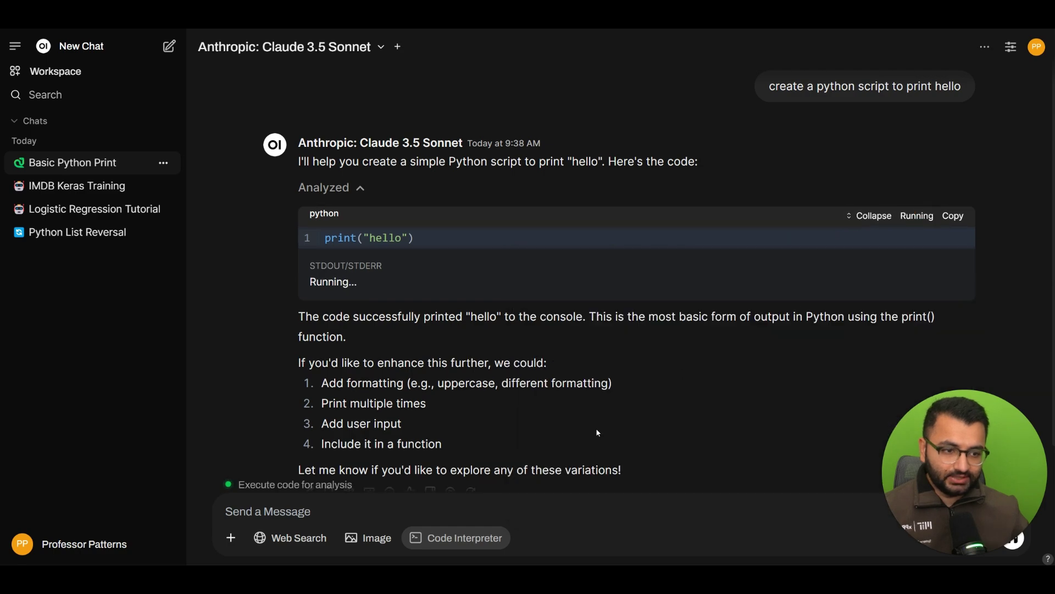
pyautogui.hotkey('alt', 'Tab')
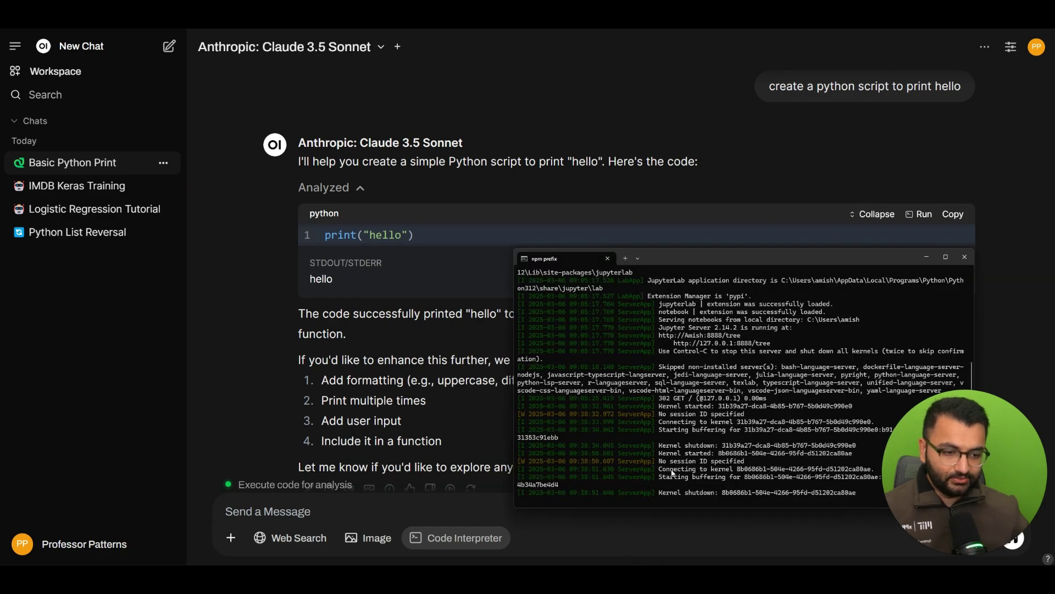
pyautogui.hotkey('alt', 'Tab')
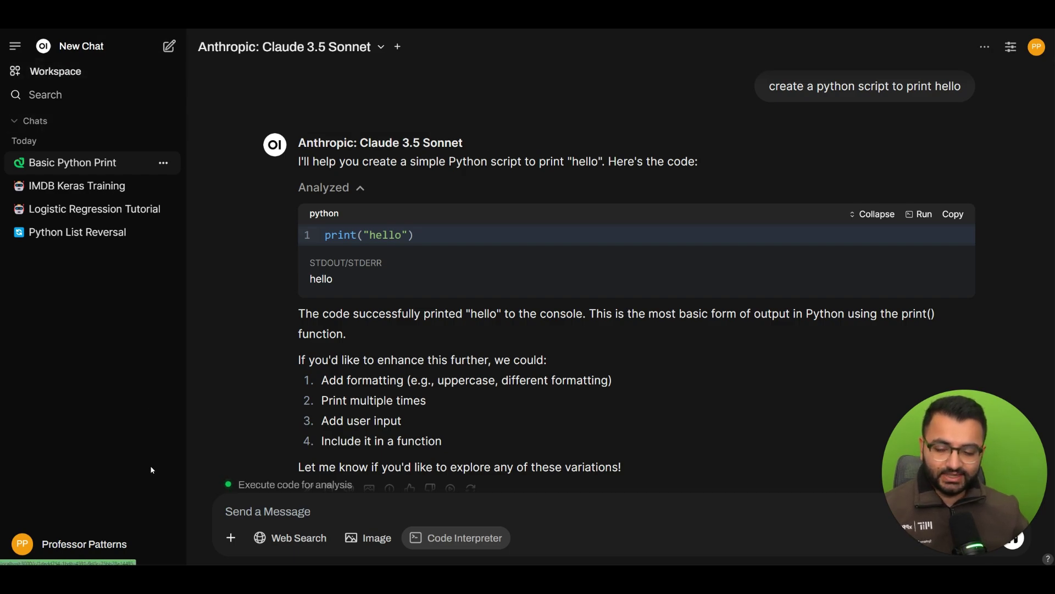
# - Open the Code Execution page of the admin settings and locate the Code Interpreter Prompt Template field
pyautogui.click(115, 532)
pyautogui.click(58, 366)
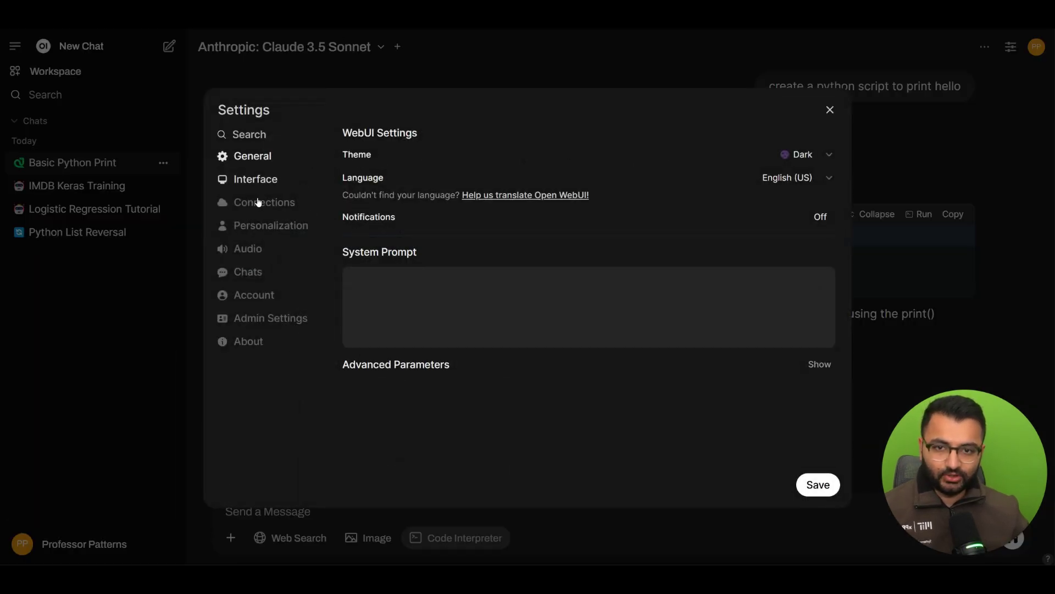
pyautogui.click(270, 318)
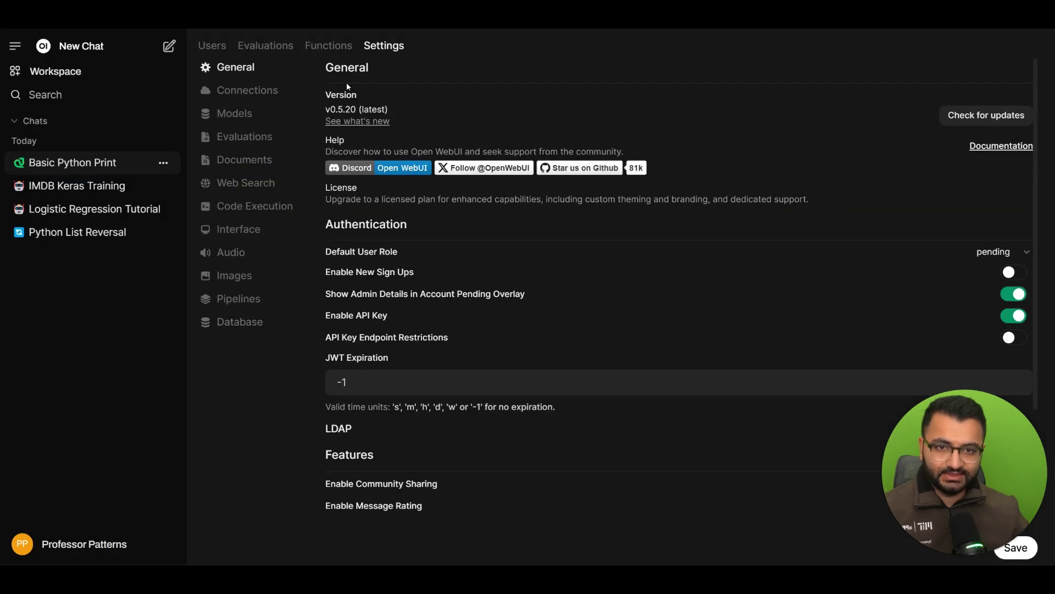
pyautogui.click(237, 206)
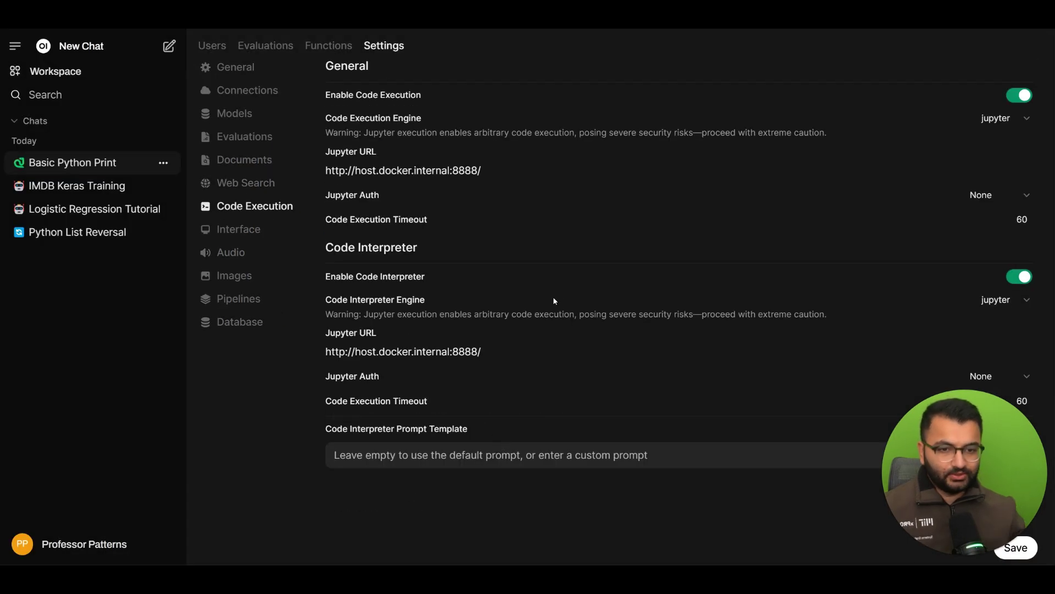
pyautogui.moveTo(332, 428); pyautogui.dragTo(443, 431)
pyautogui.click(381, 460)
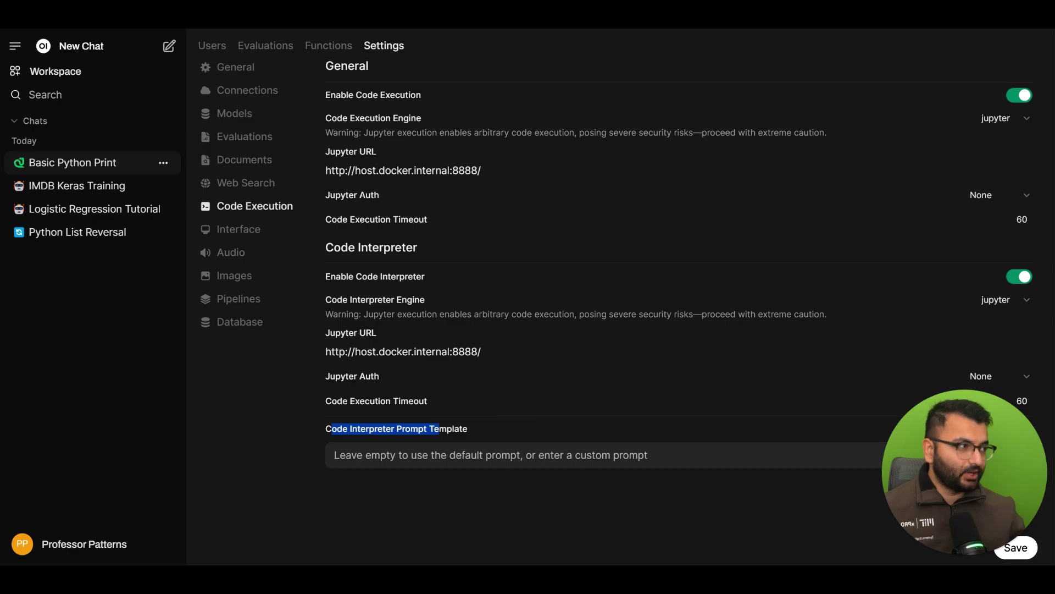
# - Switch to the code editor and examine the instructions in DEFAULT_CODE_INTERPRETER_PROMPT in config.py
pyautogui.press('super+Tab')
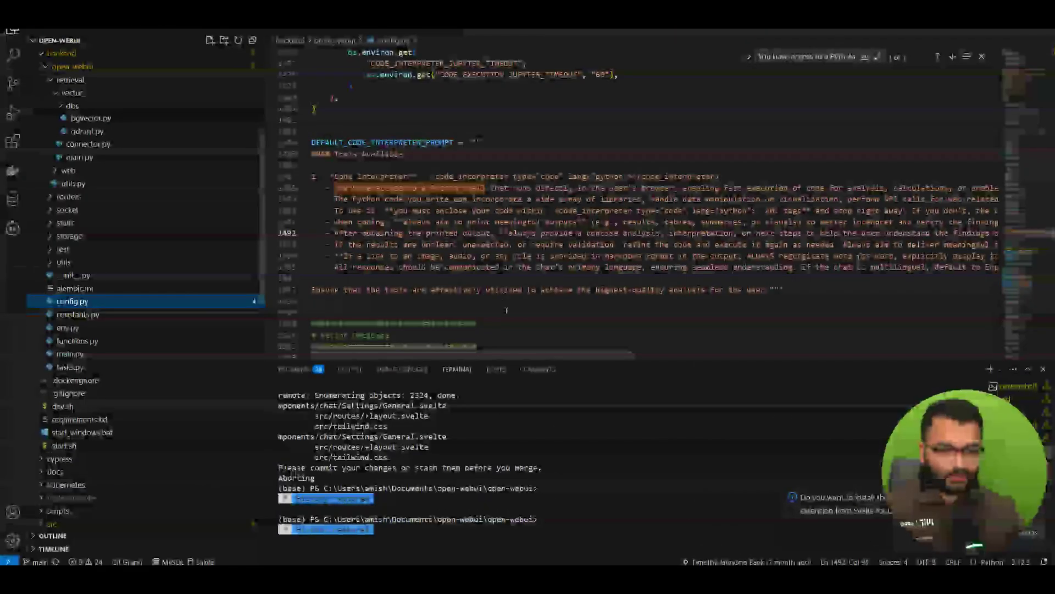
pyautogui.click(421, 210)
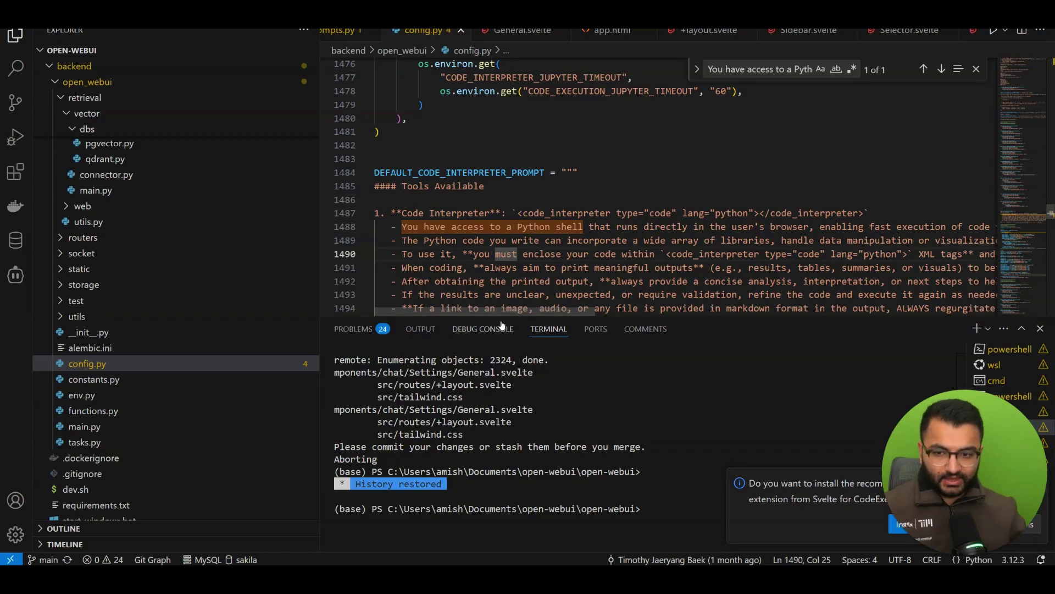
pyautogui.moveTo(125, 165); pyautogui.dragTo(946, 180)
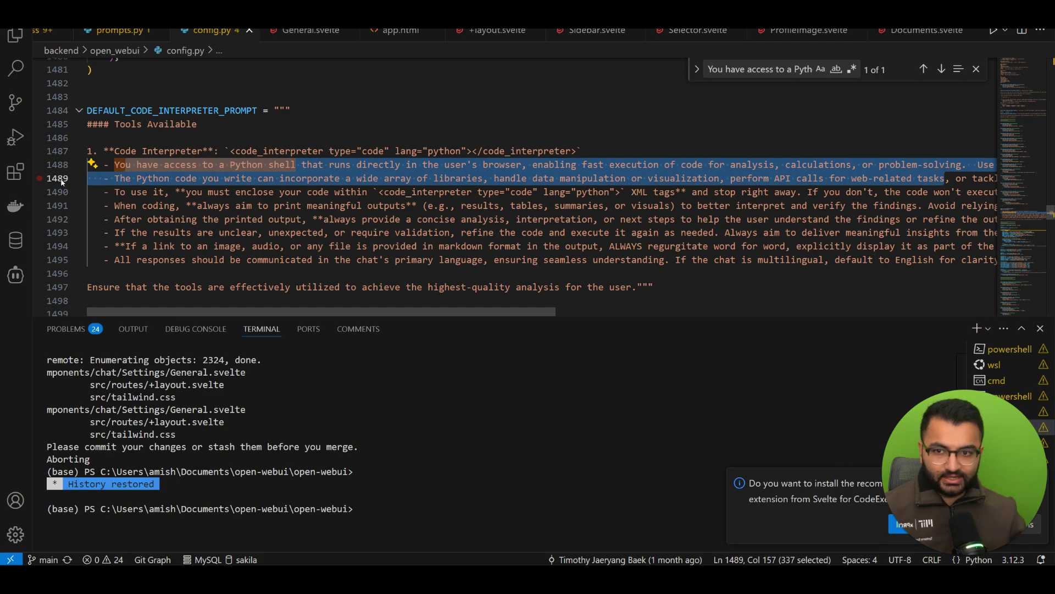
pyautogui.moveTo(251, 192); pyautogui.dragTo(863, 232)
pyautogui.click(863, 233)
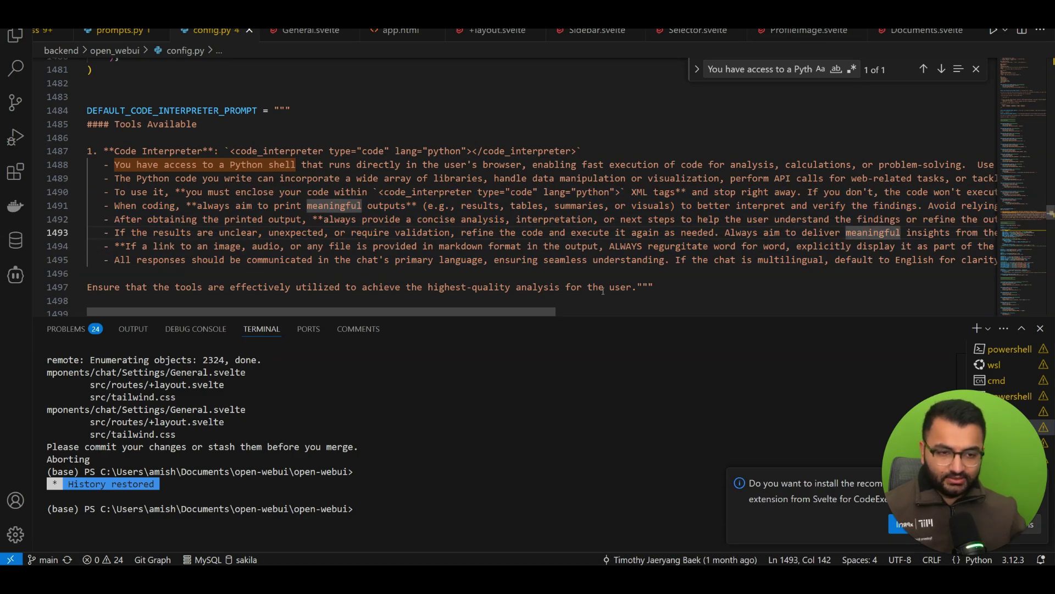
# - Copy the default prompt from the Code Interpreter line through its closing sentence in config.py into Open WebUI's Code Interpreter Prompt Template
pyautogui.moveTo(635, 287); pyautogui.dragTo(81, 149)
pyautogui.hotkey('ctrl', 'c')
pyautogui.scroll(-3, 330, 179)
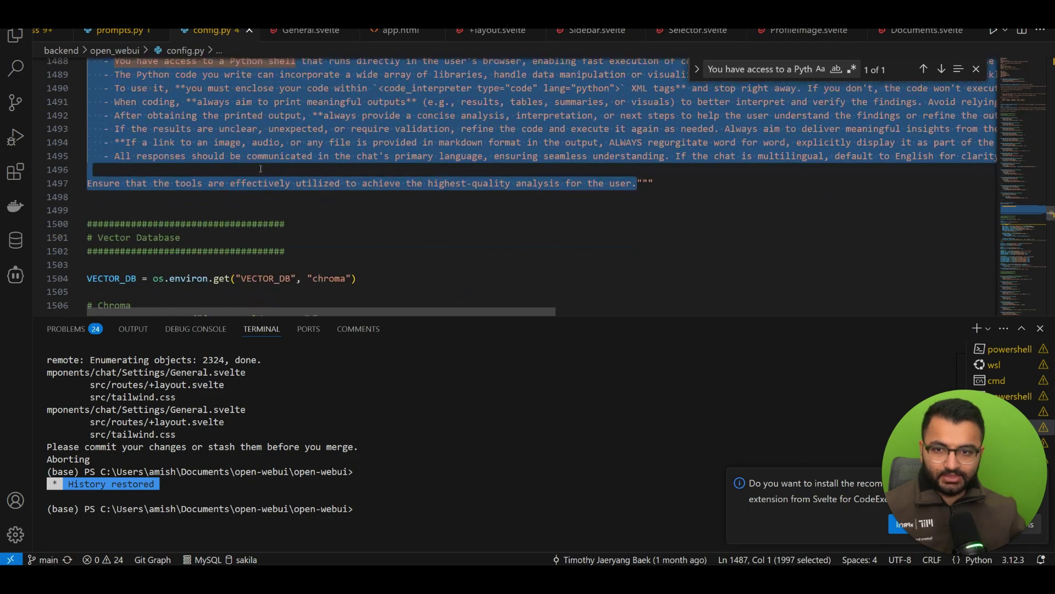
pyautogui.scroll(-5, 326, 166)
pyautogui.scroll(9, 324, 164)
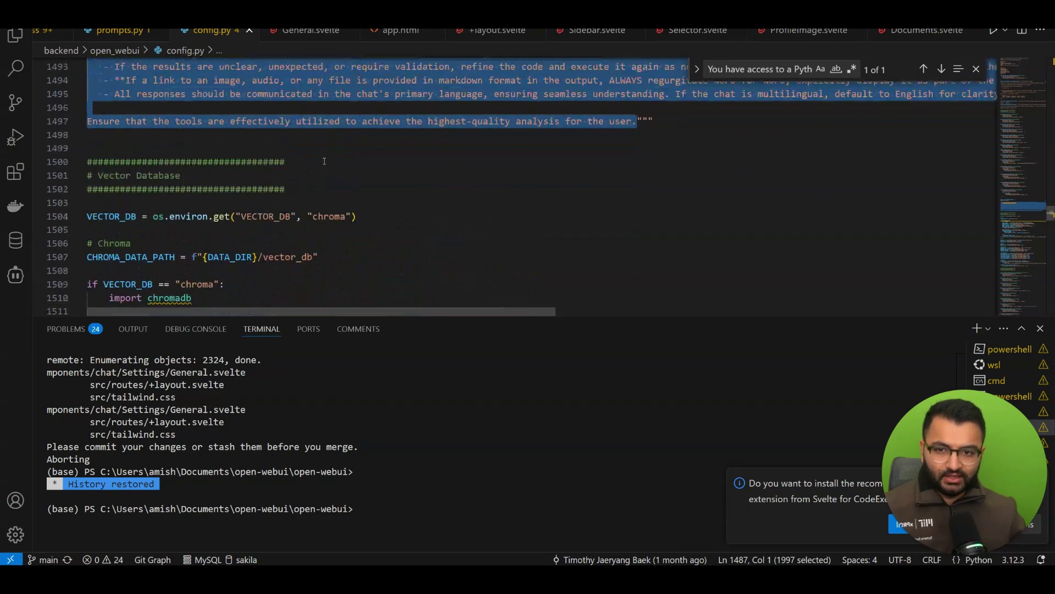
pyautogui.scroll(-1, 324, 161)
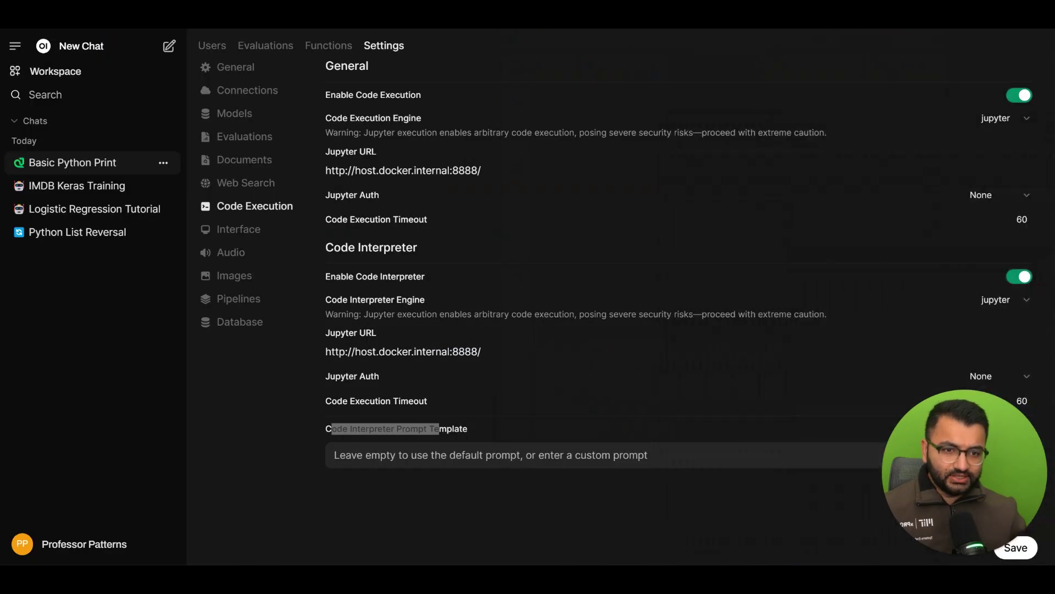
pyautogui.click(559, 456)
pyautogui.hotkey('ctrl', 'v')
pyautogui.scroll(-1, 650, 386)
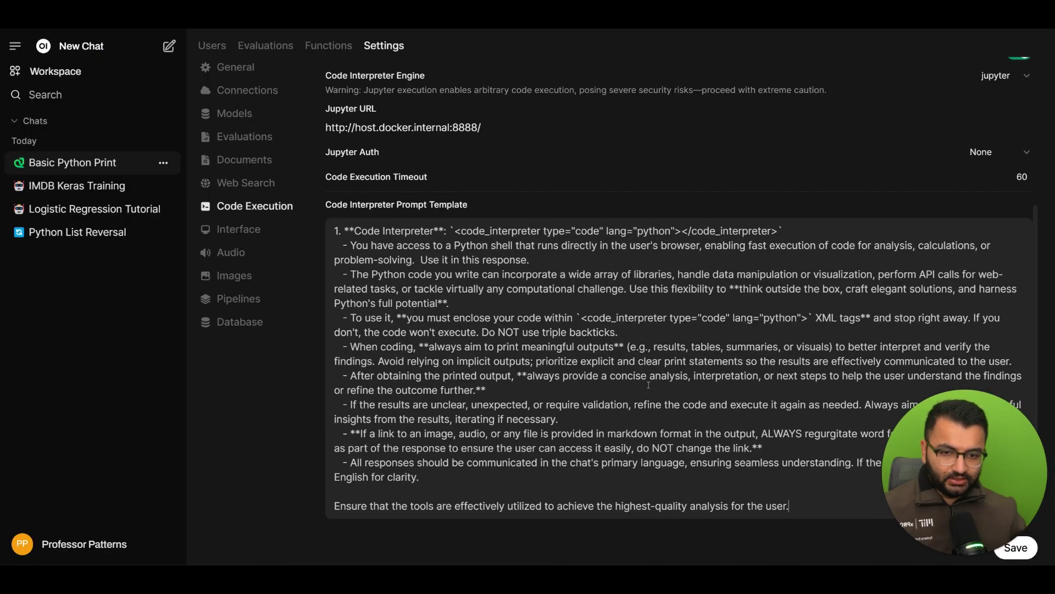
pyautogui.scroll(3, 519, 361)
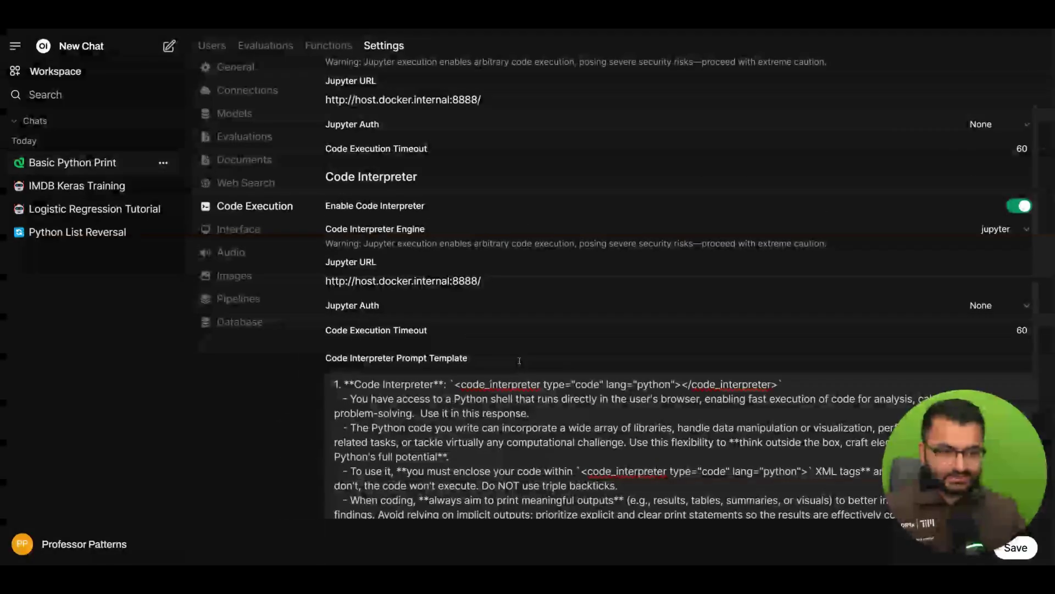
pyautogui.scroll(-3, 519, 361)
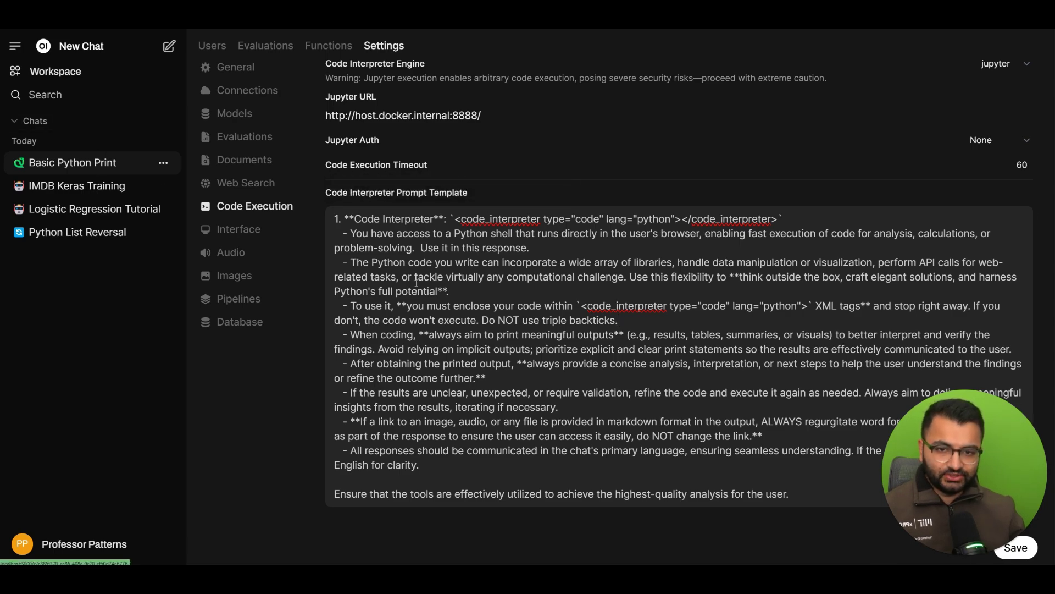
pyautogui.hotkey('ctrl', 'a')
pyautogui.hotkey('ctrl', 'c')
# - Open the IMDB Keras Training chat and run its Keras logistic regression code block with the accuracy and loss plots
pyautogui.click(72, 190)
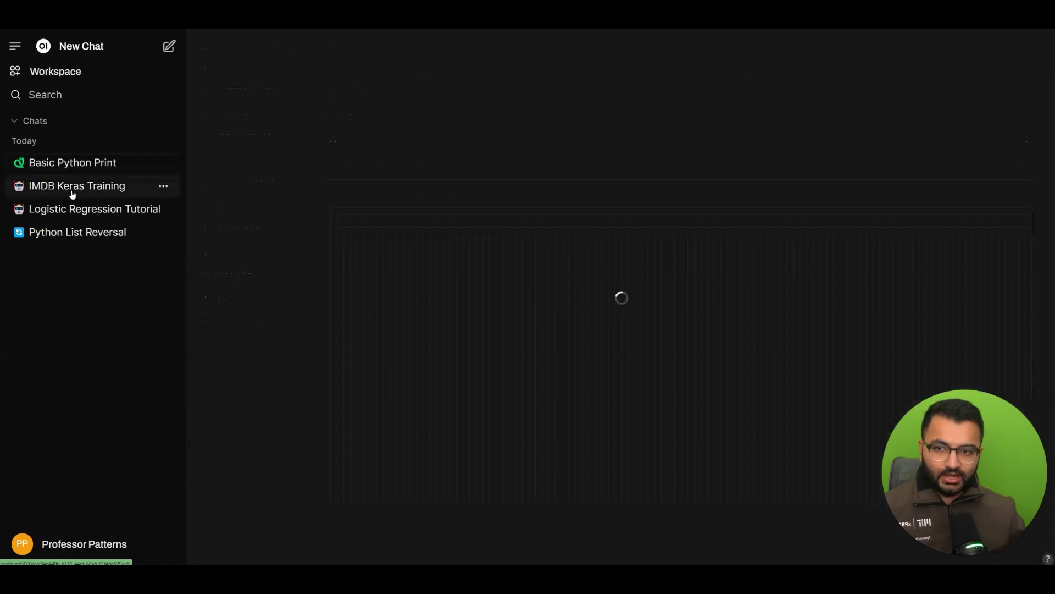
pyautogui.middleClick(652, 328)
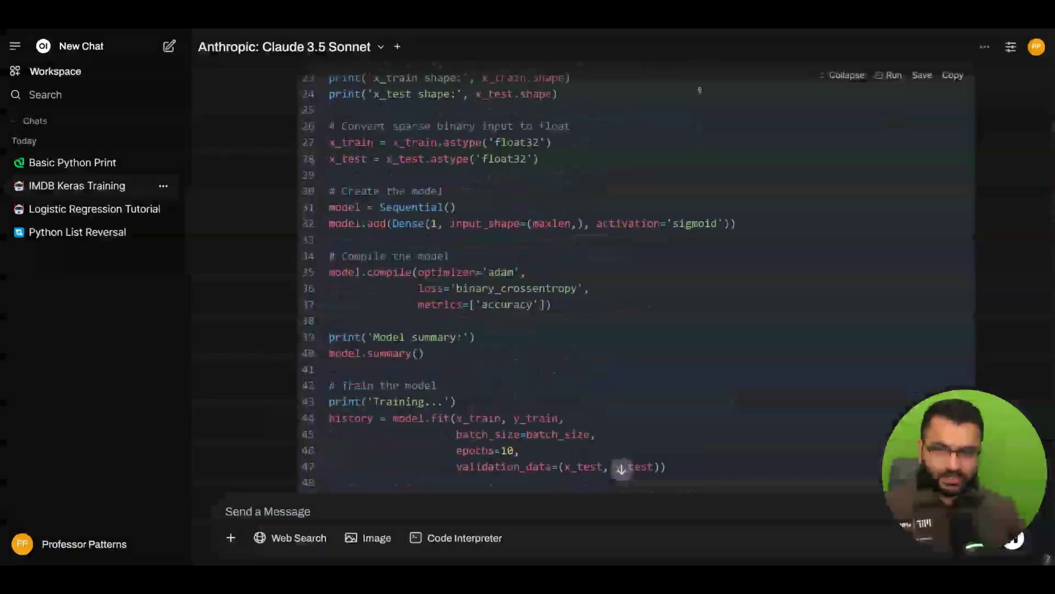
pyautogui.scroll(-15, 680, 260)
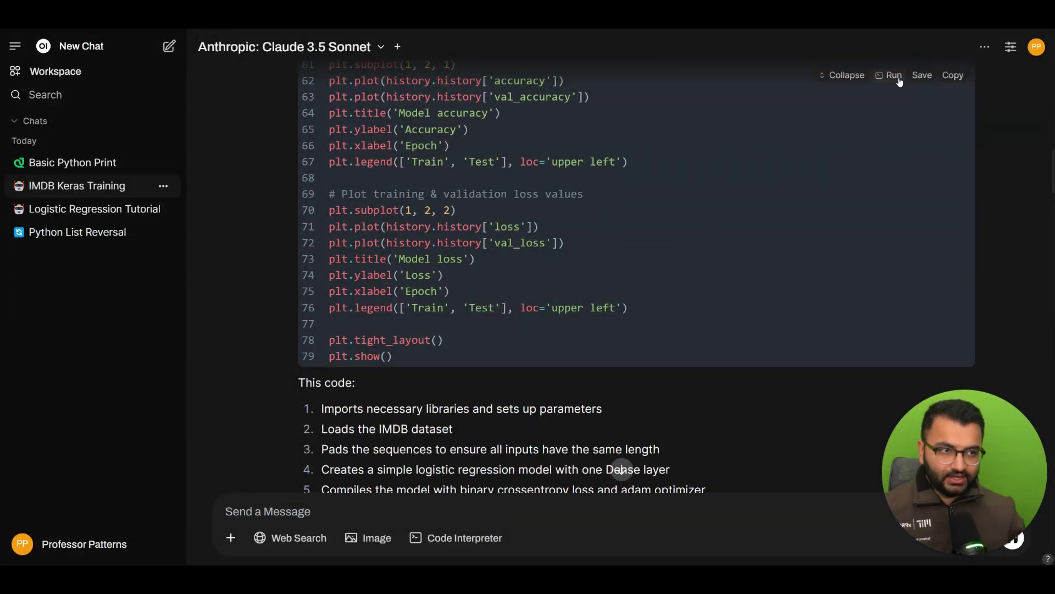
pyautogui.click(894, 76)
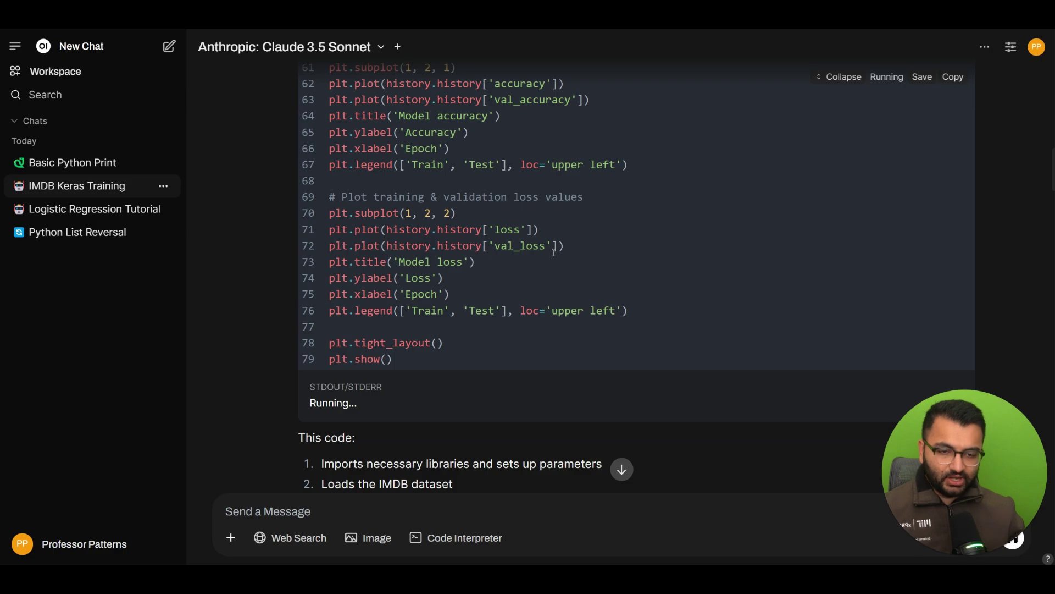
pyautogui.scroll(11, 384, 229)
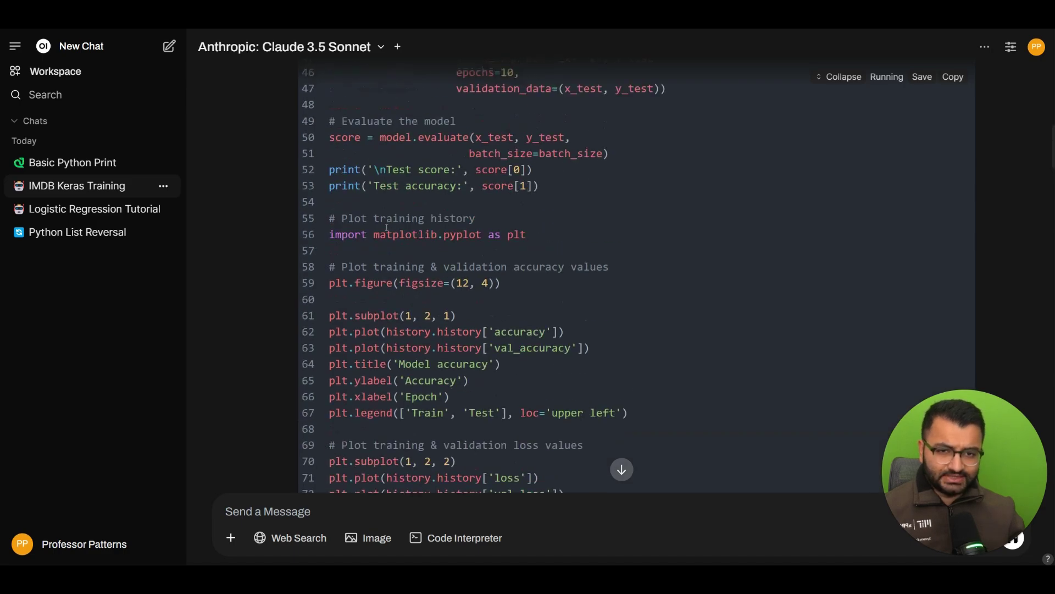
# - Examine the run output below the Keras code block, from the data loading lines through the epoch logs to the encoded plot data
pyautogui.scroll(-4, 386, 228)
pyautogui.scroll(-10, 387, 227)
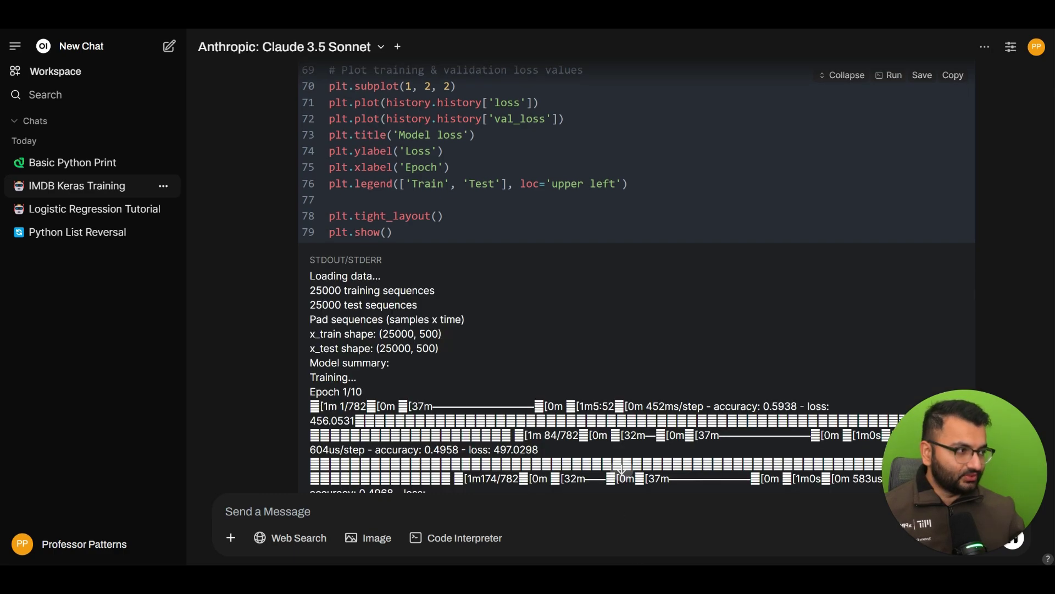
pyautogui.scroll(-5, 467, 248)
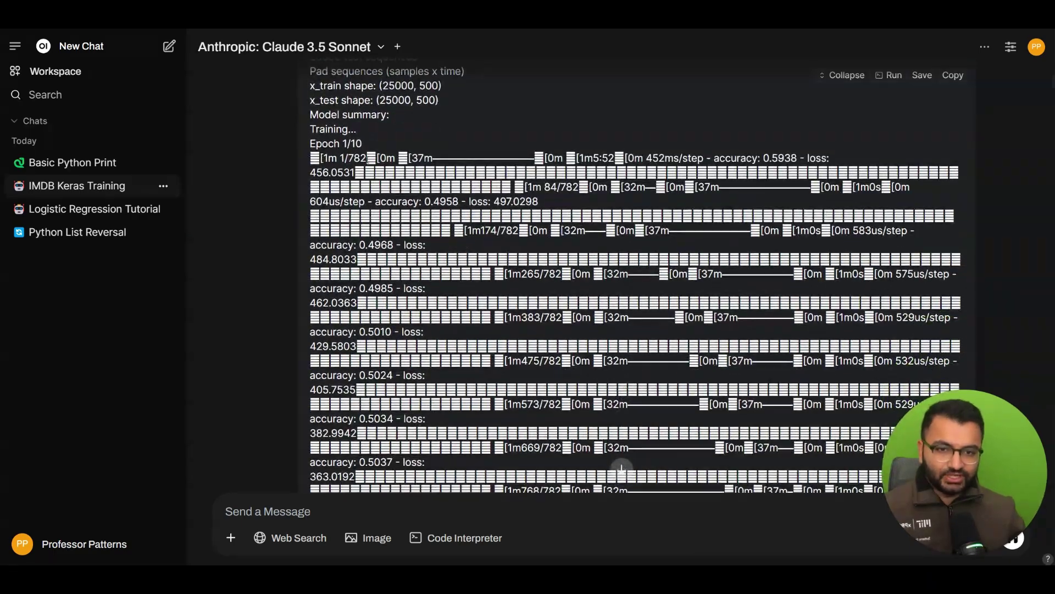
pyautogui.moveTo(311, 157); pyautogui.dragTo(647, 370)
pyautogui.click(648, 370)
pyautogui.scroll(-19, 603, 288)
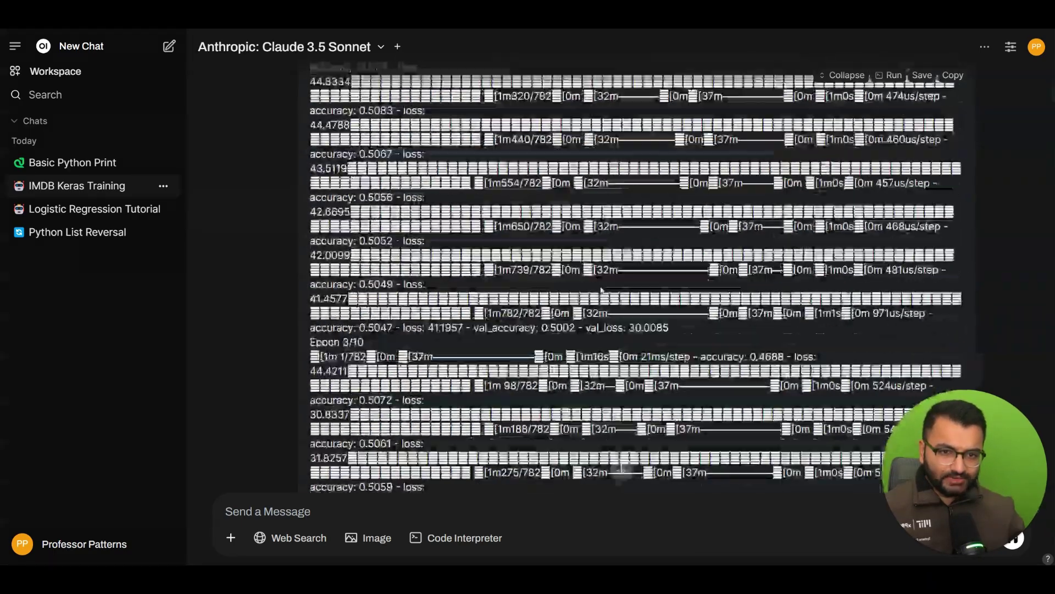
pyautogui.scroll(-15, 621, 468)
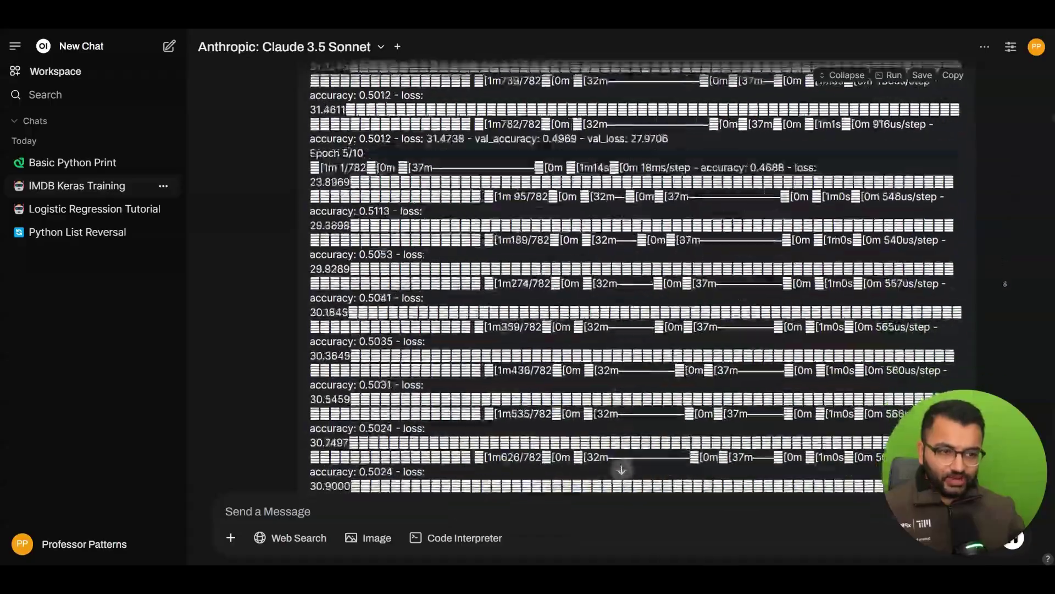
pyautogui.scroll(-20, 621, 468)
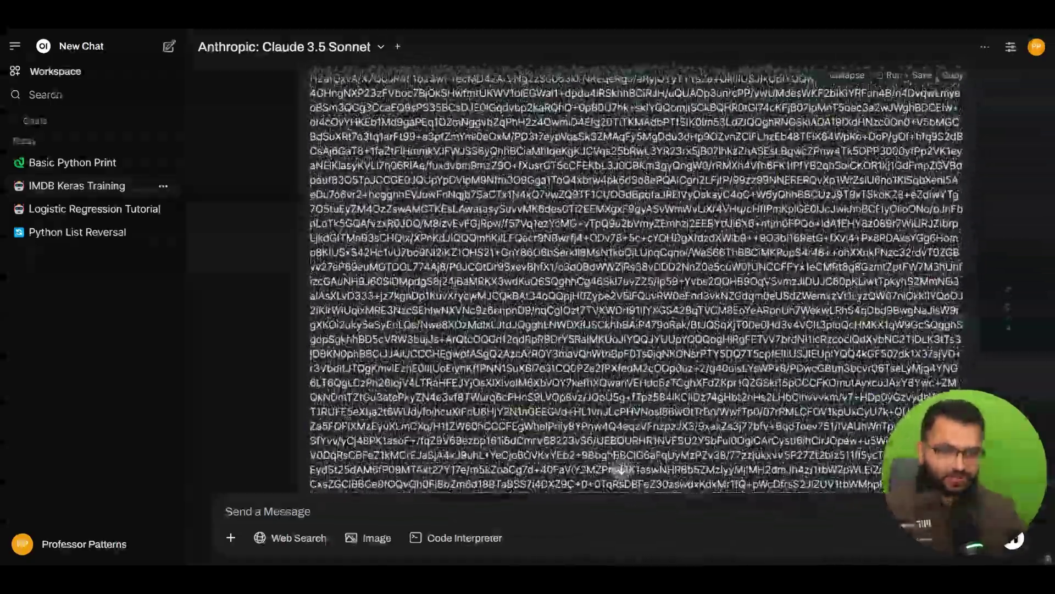
# - Locate the follow-up chat message asking to redirect tensorflow logs to a file in the script
pyautogui.scroll(-20, 621, 468)
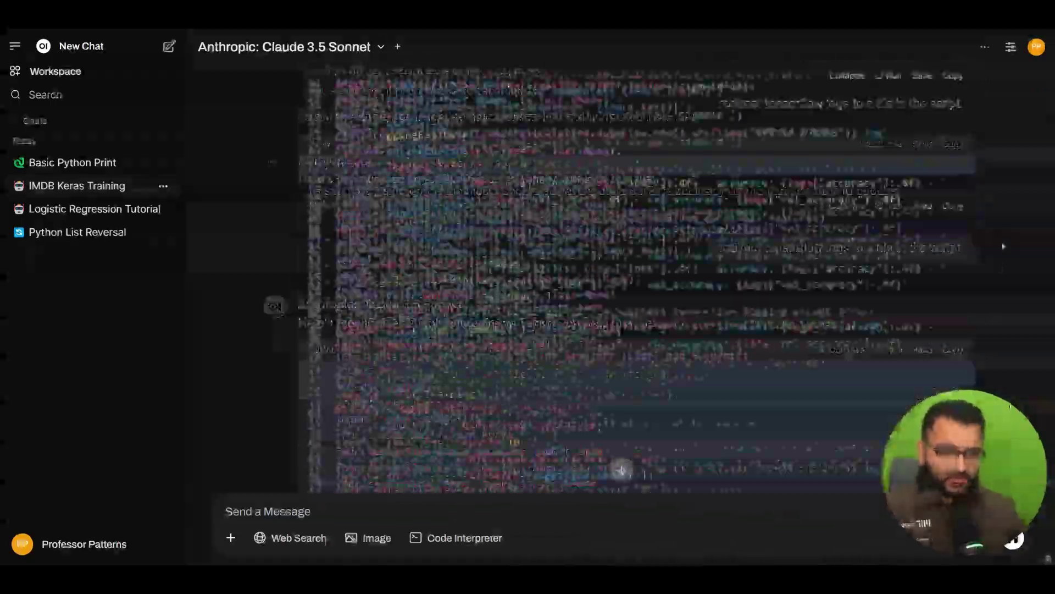
pyautogui.scroll(15, 727, 356)
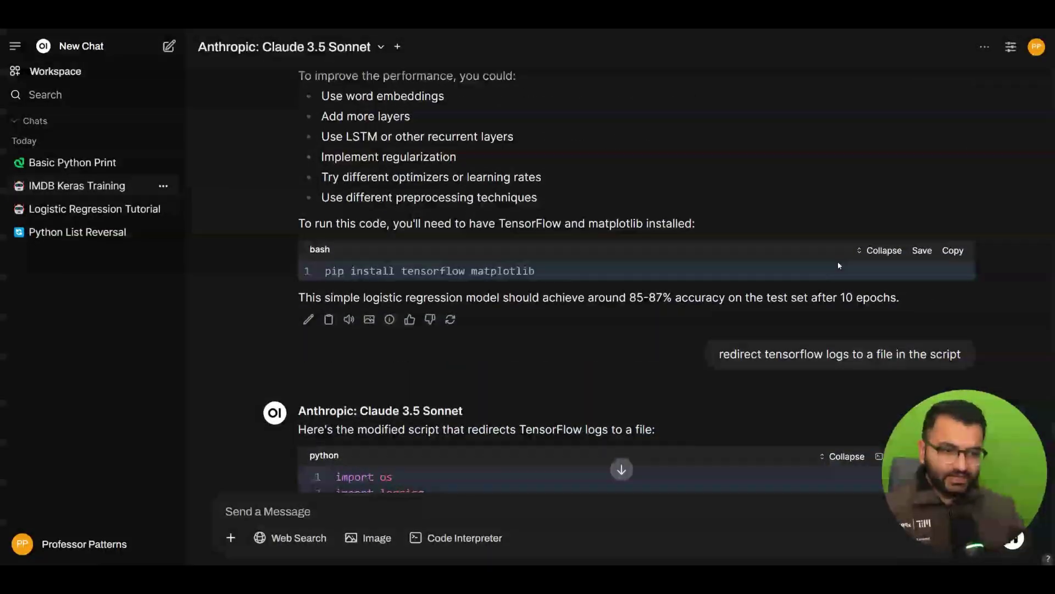
pyautogui.moveTo(724, 355); pyautogui.dragTo(949, 354)
pyautogui.click(951, 354)
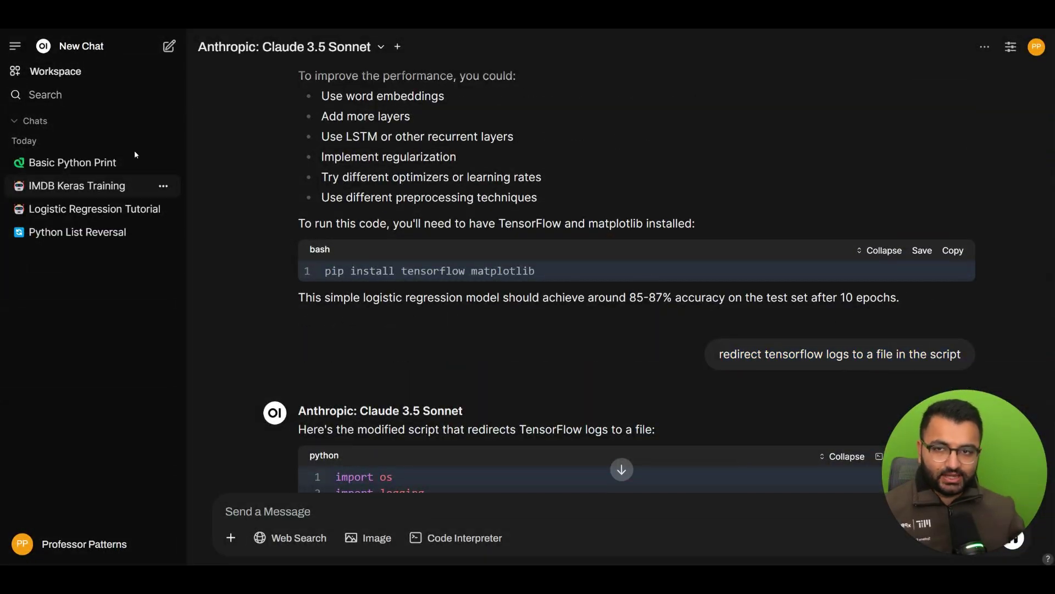
# - Reopen the Code Execution page of the admin settings and paste the copied default prompt into the Code Interpreter Prompt Template
pyautogui.click(99, 558)
pyautogui.click(89, 442)
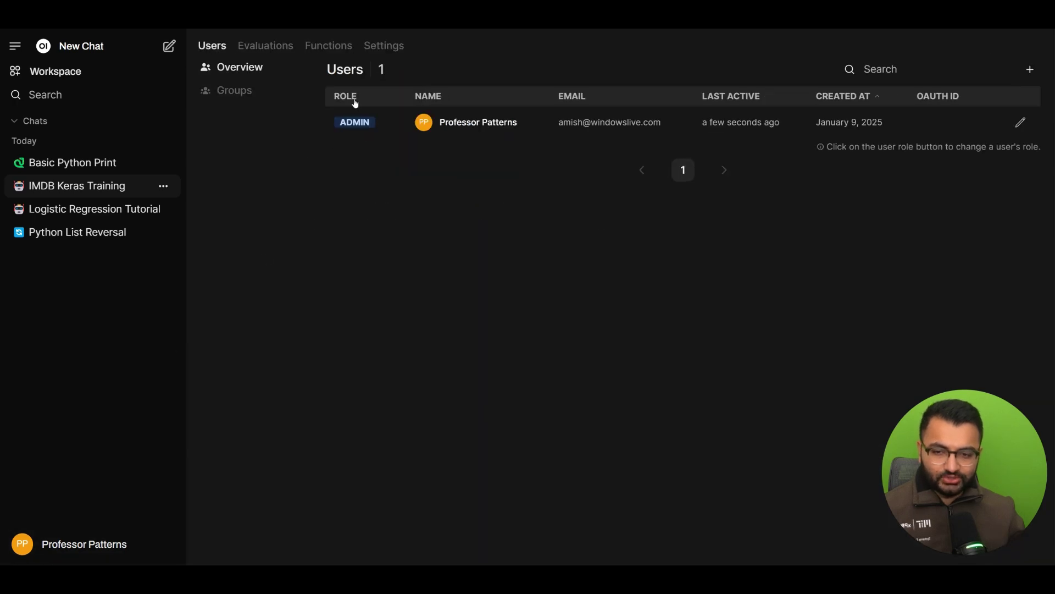
pyautogui.click(367, 44)
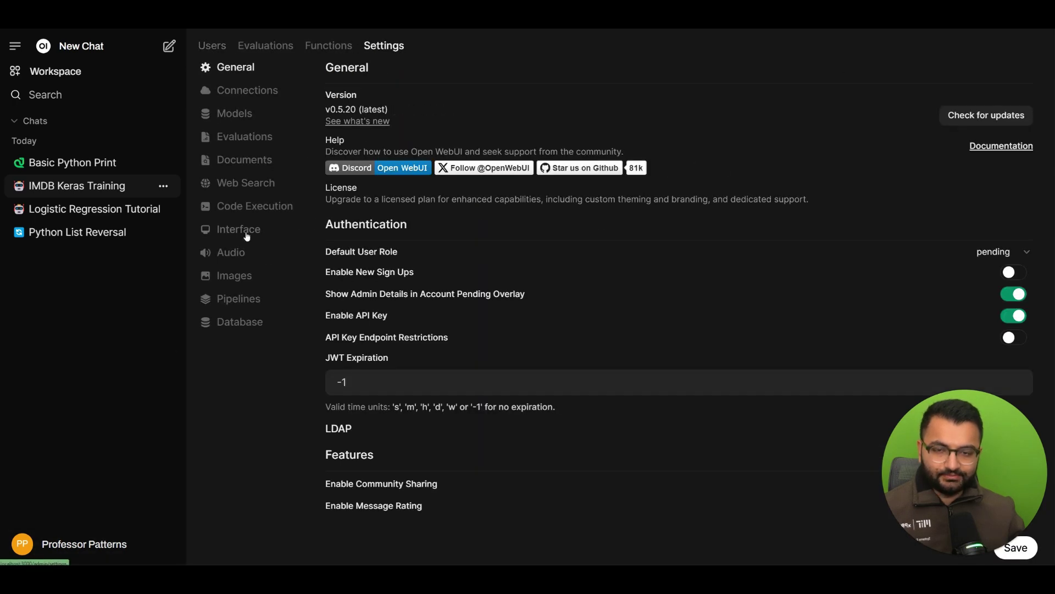
pyautogui.click(241, 205)
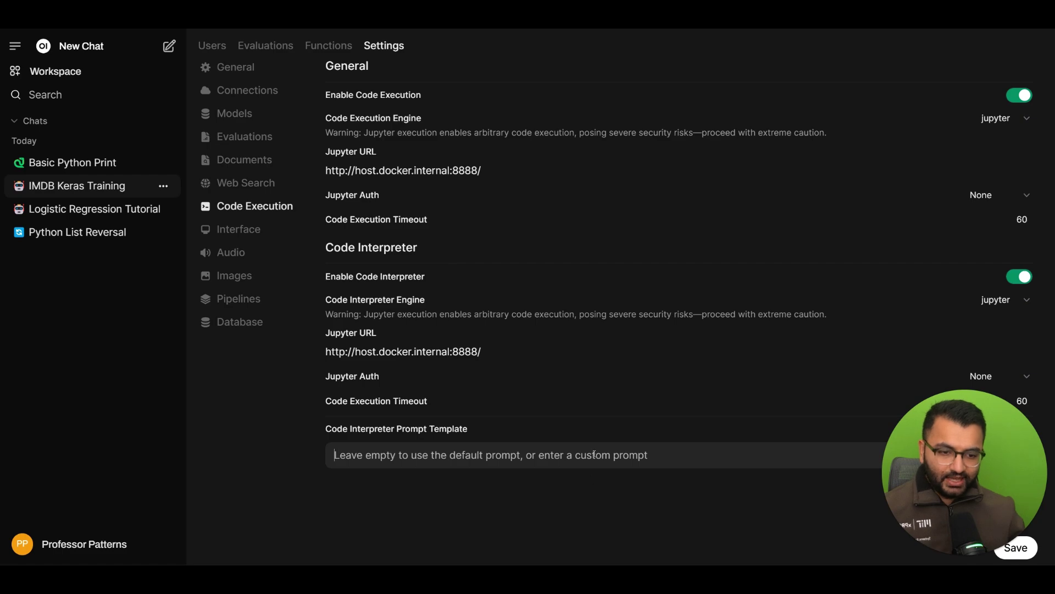
pyautogui.hotkey('ctrl', 'v')
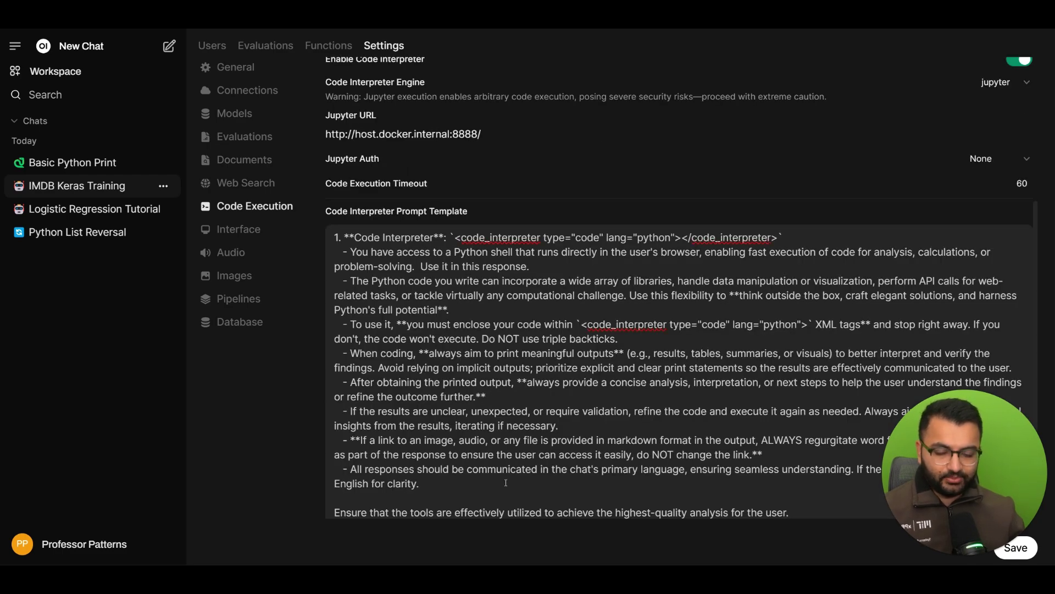
# - Add the line "- Redirect Tensorflow logs to a separate file" after the chat language instruction in the prompt template and save the settings
pyautogui.press('Return')
pyautogui.write('-')
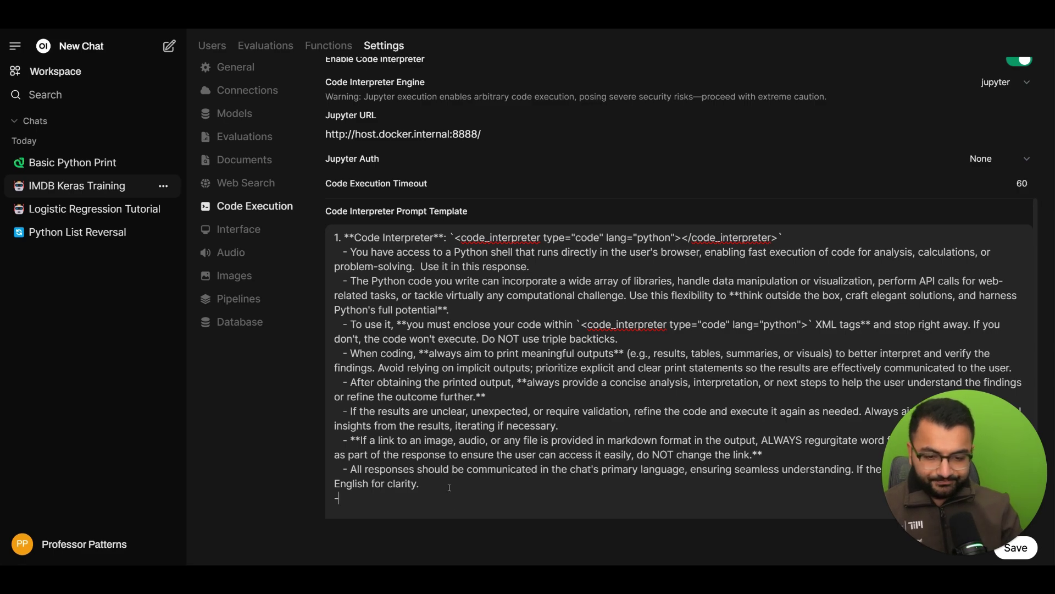
pyautogui.write(' Redirec')
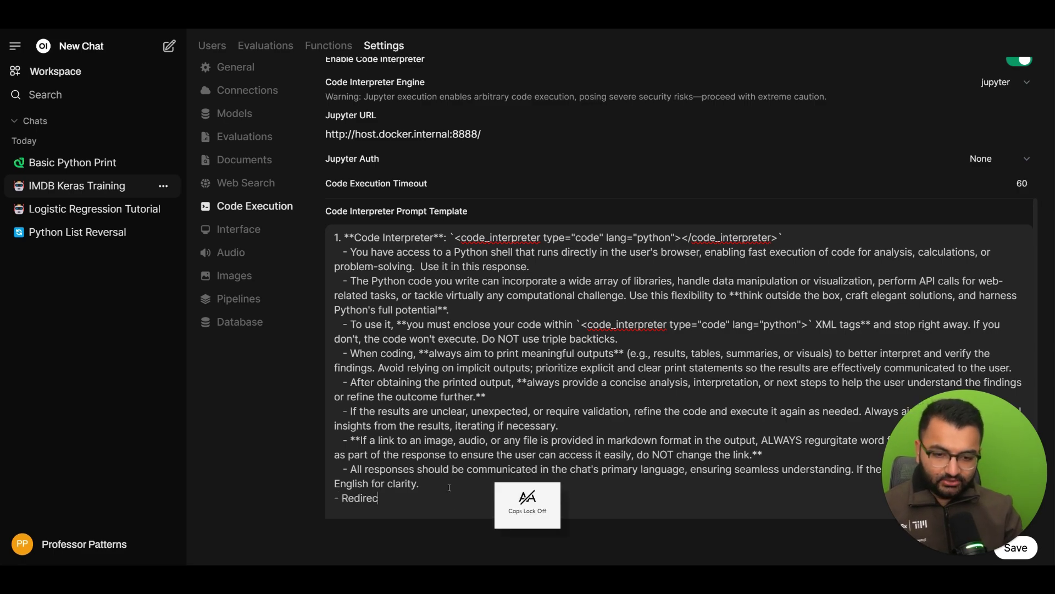
pyautogui.write('t logs to a separate file')
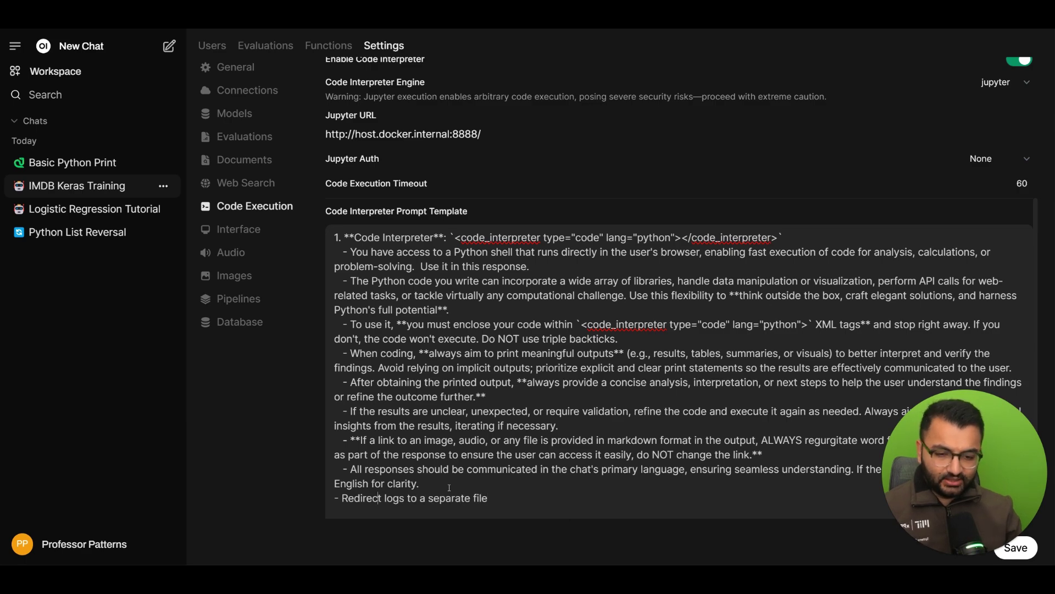
pyautogui.write(' Tenso')
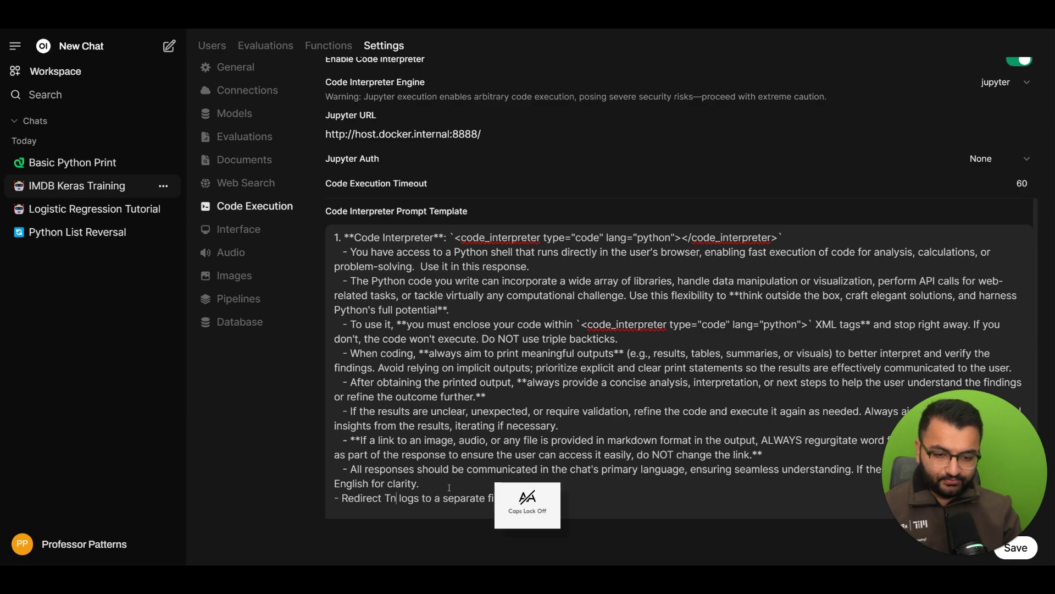
pyautogui.write('rflow')
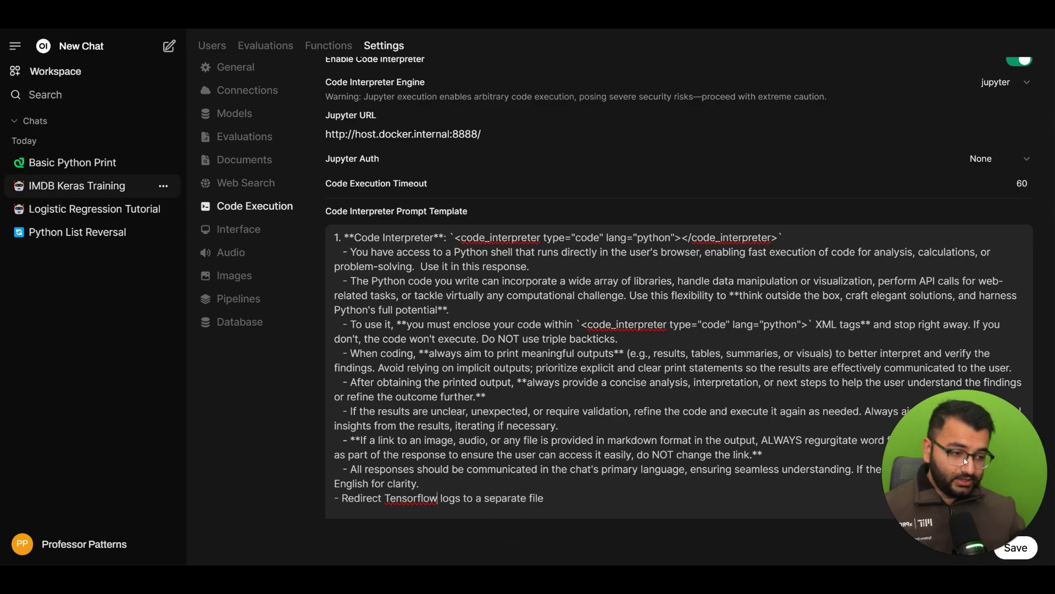
pyautogui.click(1016, 556)
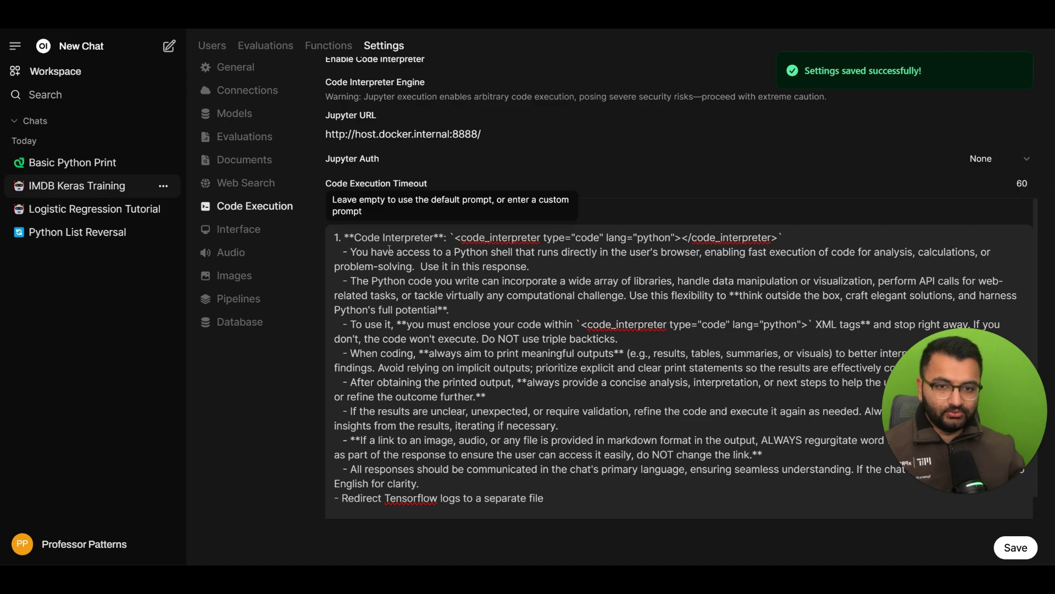
# - Review the Code Interpreter settings and the customized prompt template from its first instruction through the closing sentence
pyautogui.scroll(2, 389, 265)
pyautogui.moveTo(395, 377); pyautogui.dragTo(551, 463)
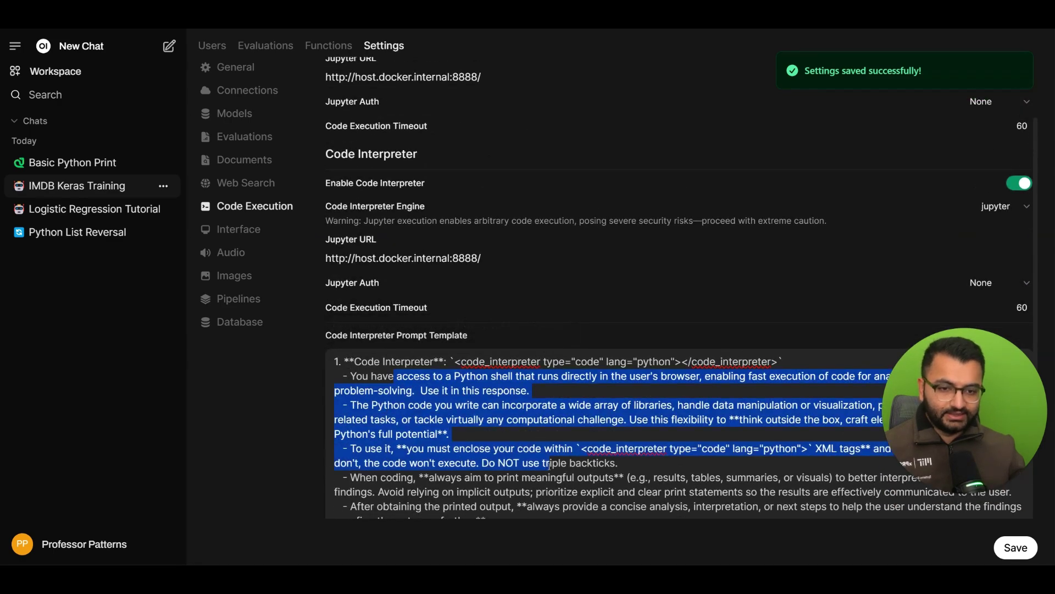
pyautogui.click(550, 463)
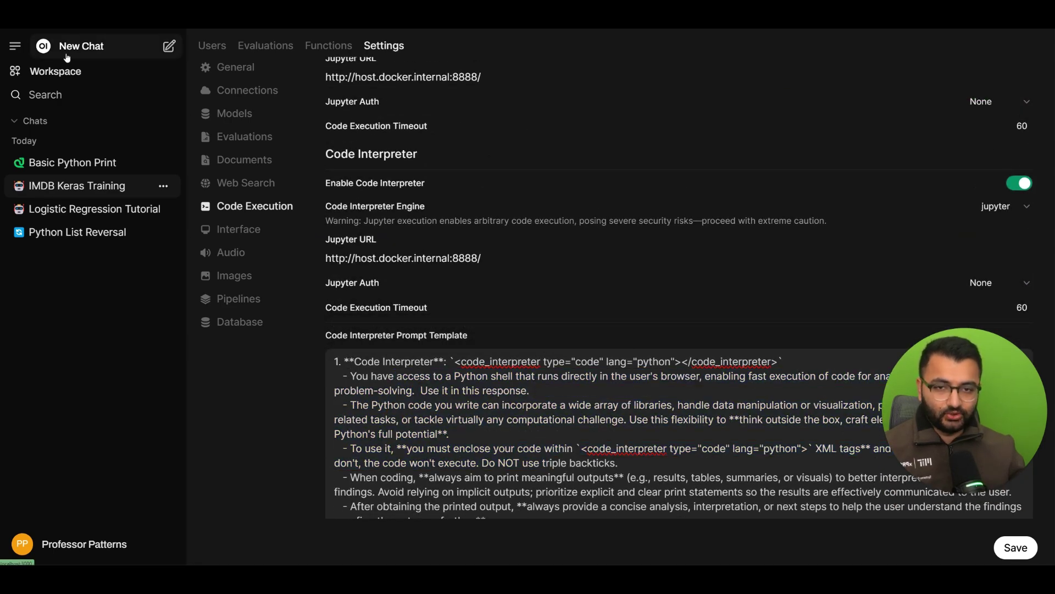
pyautogui.scroll(-2, 443, 249)
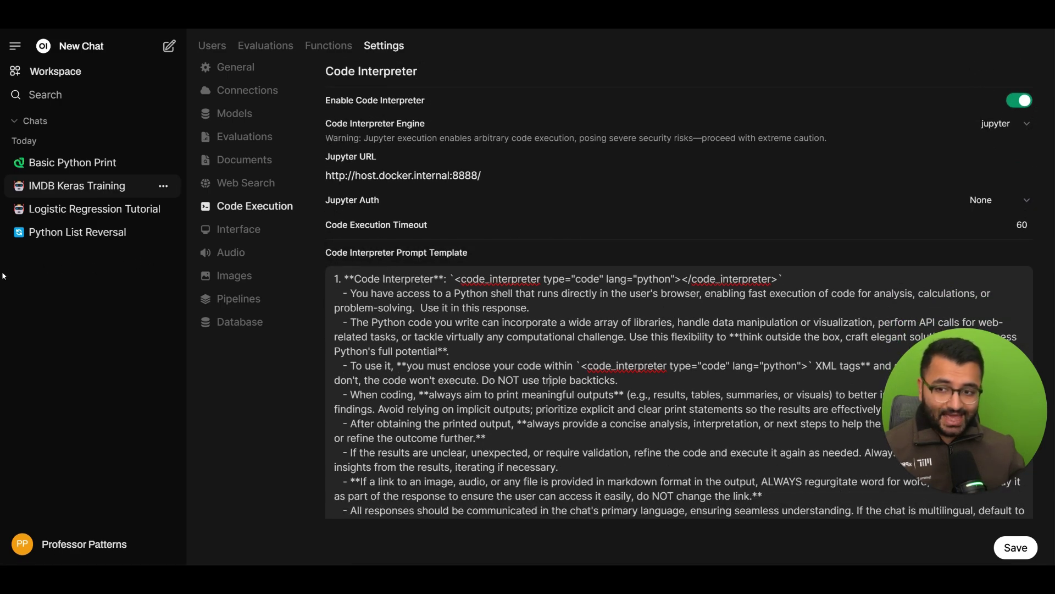
pyautogui.scroll(-2, 739, 133)
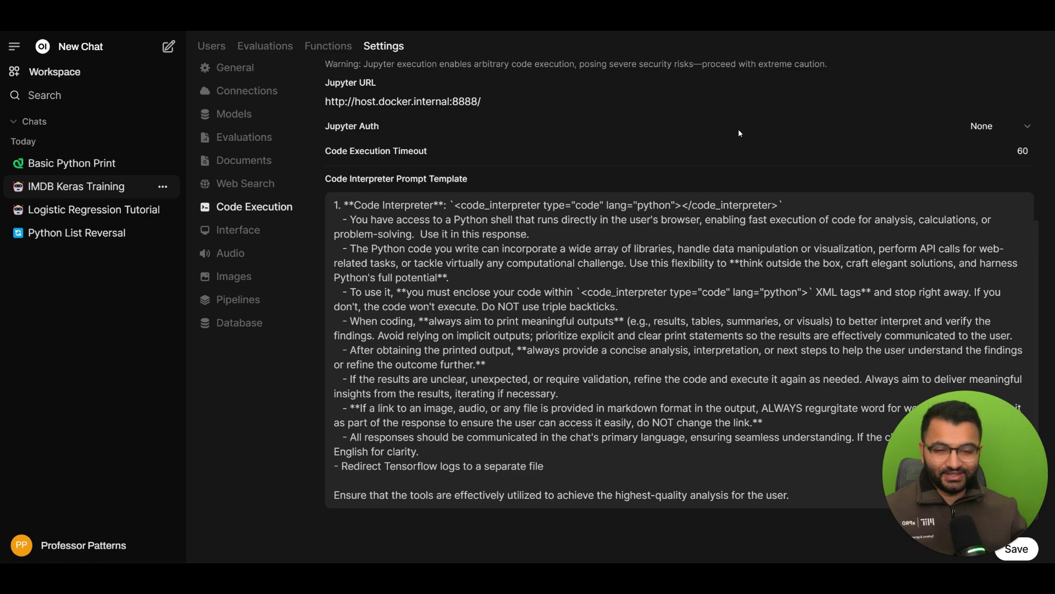